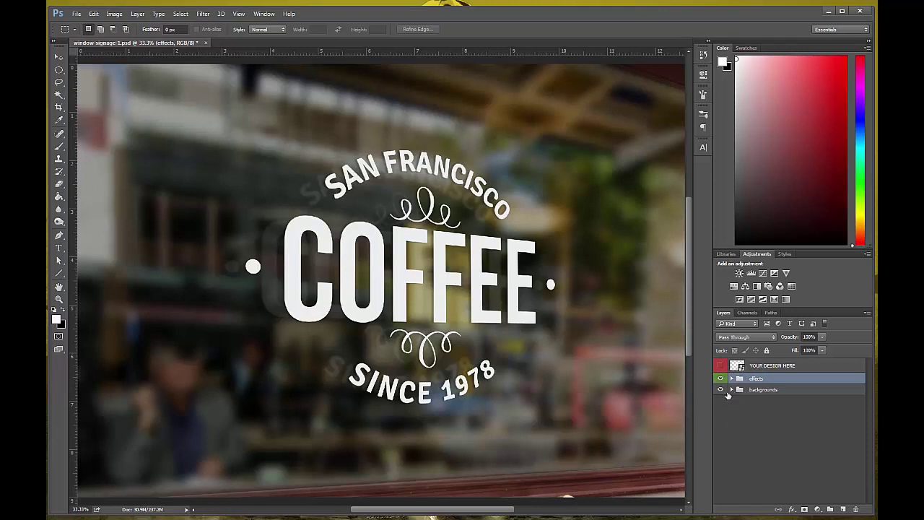
- Expand the backgrounds group and hide all seven of its layers, from bg7 down to bg1
{"action": "left_click", "coordinate": [732, 390]}
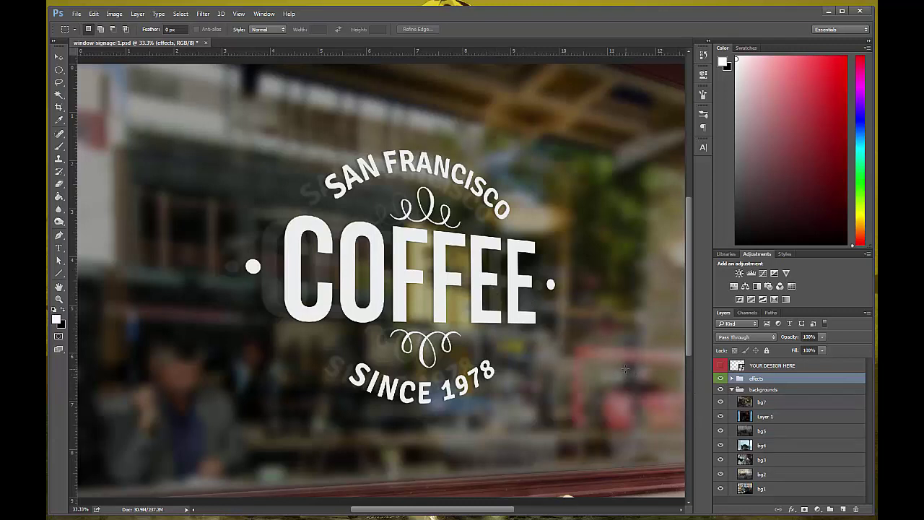
{"action": "key", "text": "ctrl+minus"}
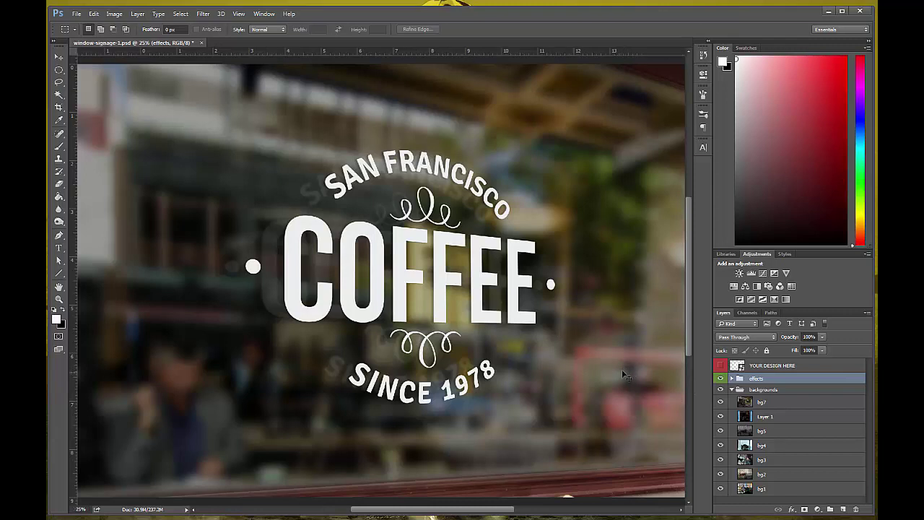
{"action": "left_click", "coordinate": [720, 404]}
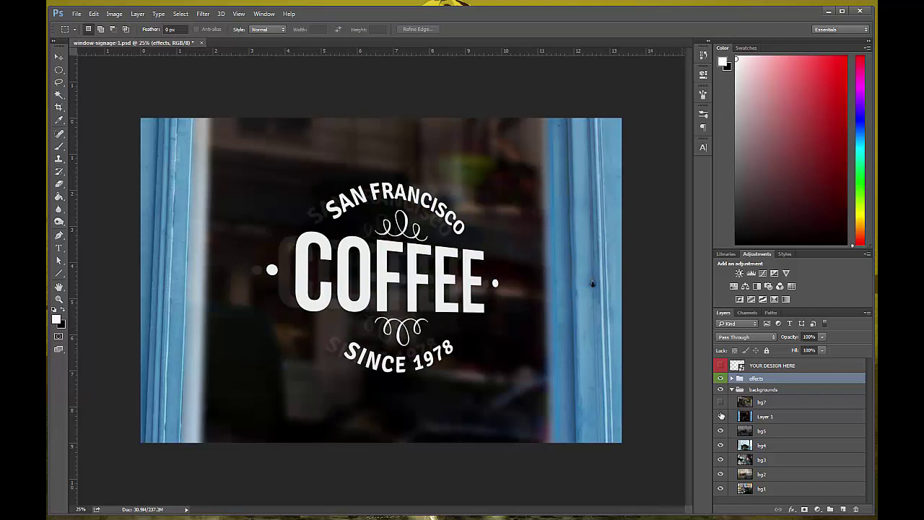
{"action": "left_click", "coordinate": [720, 417]}
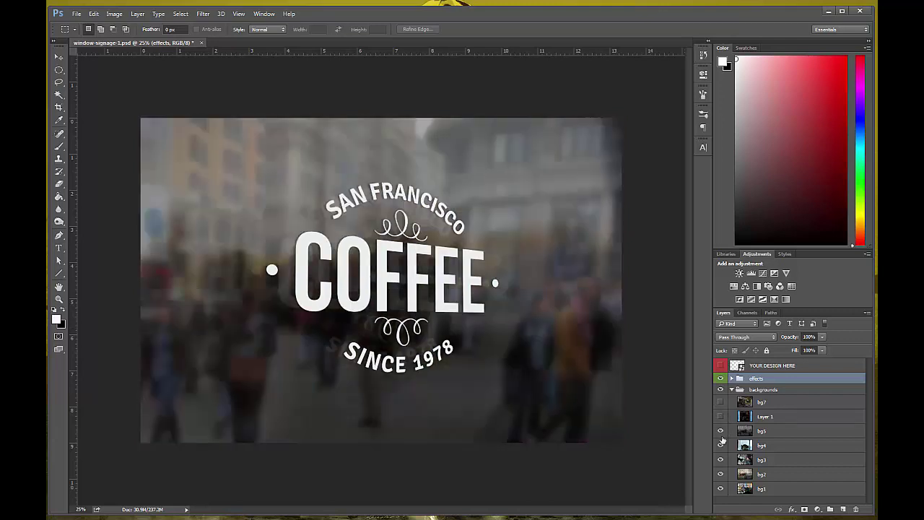
{"action": "left_click", "coordinate": [720, 432]}
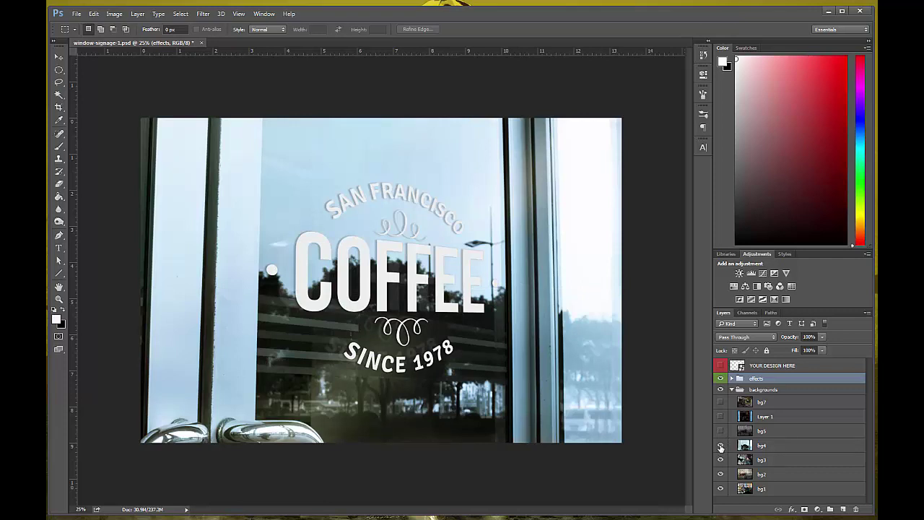
{"action": "left_click", "coordinate": [720, 446]}
{"action": "left_click", "coordinate": [720, 460]}
{"action": "left_click", "coordinate": [720, 475]}
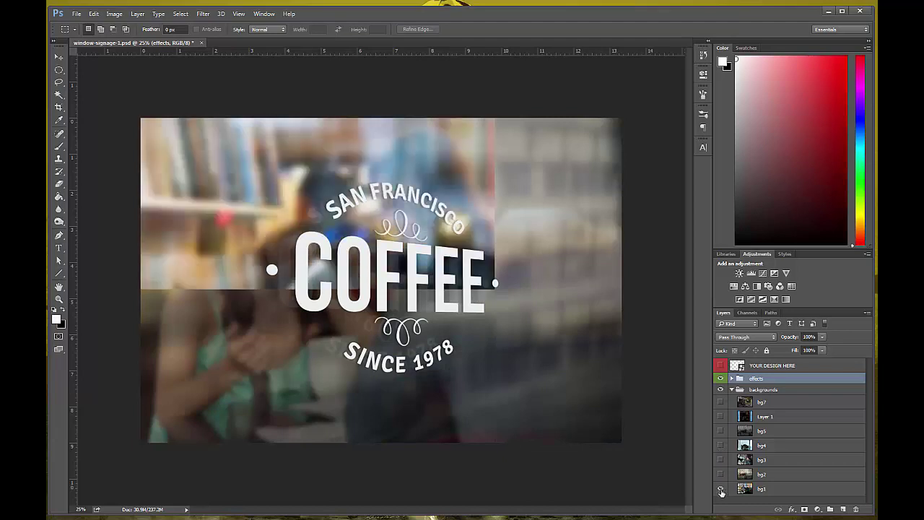
{"action": "left_click", "coordinate": [720, 490]}
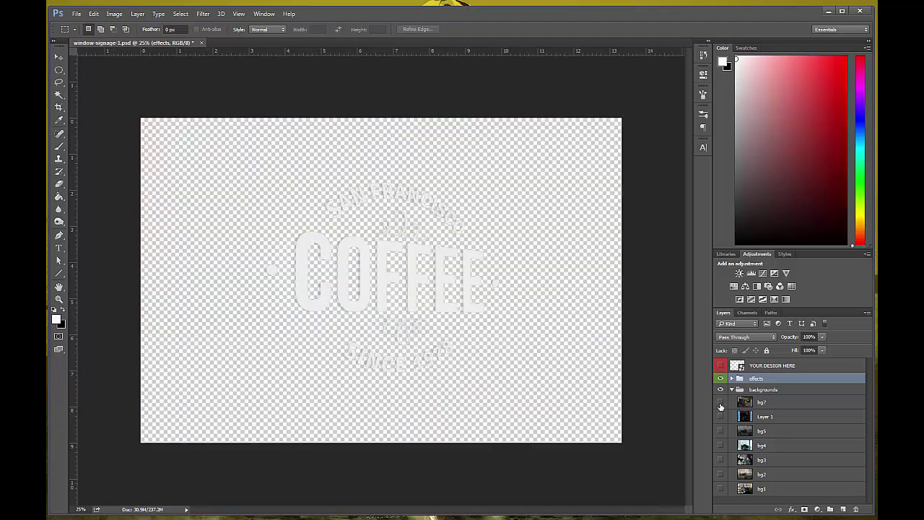
- Place the looking_at_small_cabin_in_snow_reflected_in_window image from the art > textures folder as an embedded object above bg7
{"action": "left_click", "coordinate": [765, 403]}
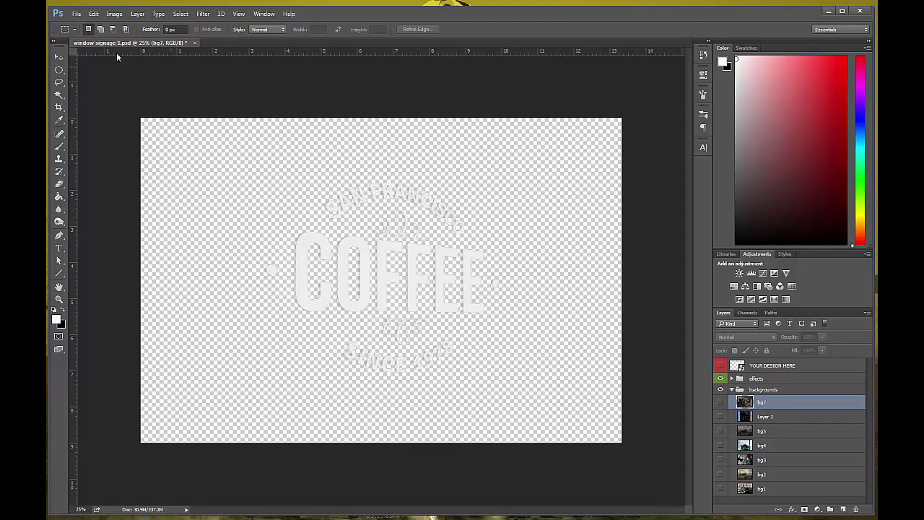
{"action": "left_click", "coordinate": [78, 16]}
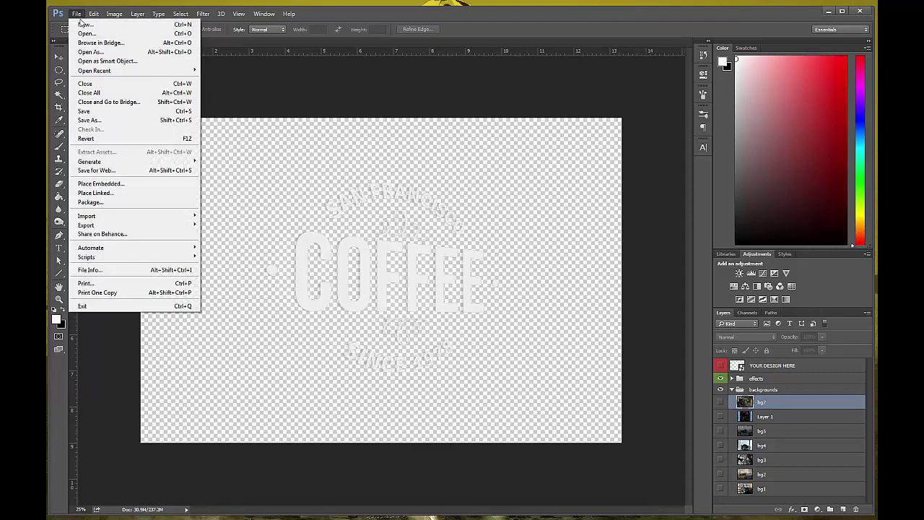
{"action": "left_click", "coordinate": [103, 185]}
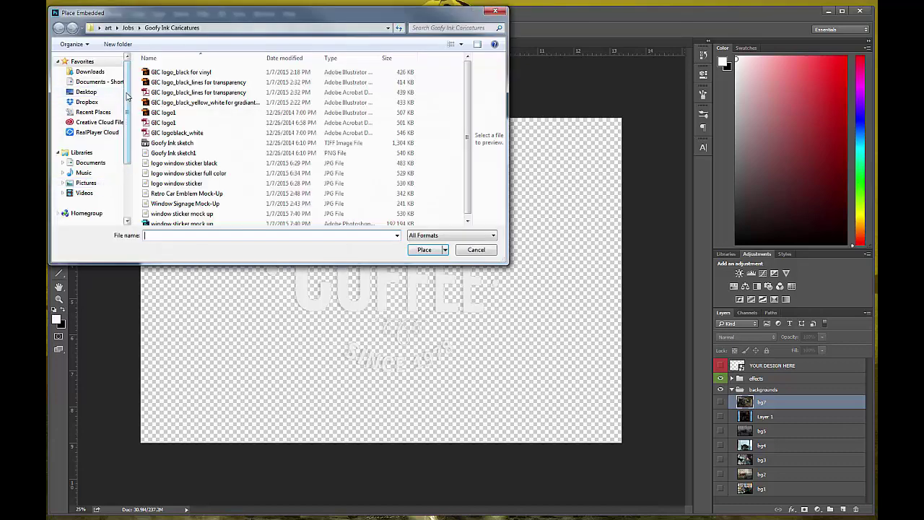
{"action": "scroll", "coordinate": [126, 96], "scroll_direction": "down", "scroll_amount": 1}
{"action": "left_click", "coordinate": [108, 27]}
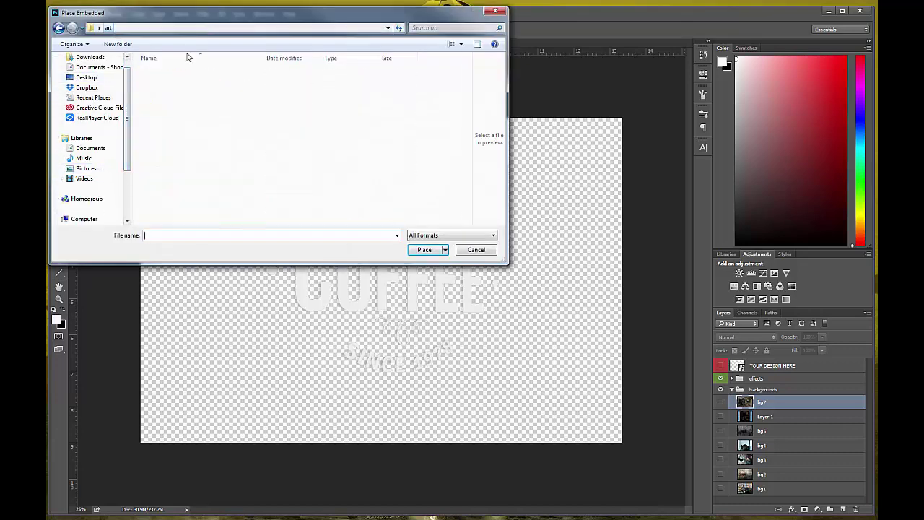
{"action": "left_click_drag", "start_coordinate": [467, 87], "coordinate": [468, 138]}
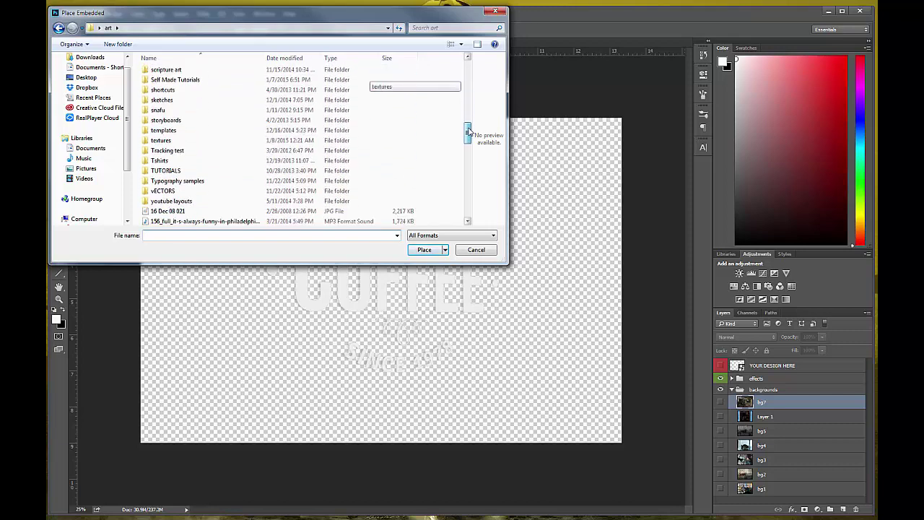
{"action": "double_click", "coordinate": [165, 142]}
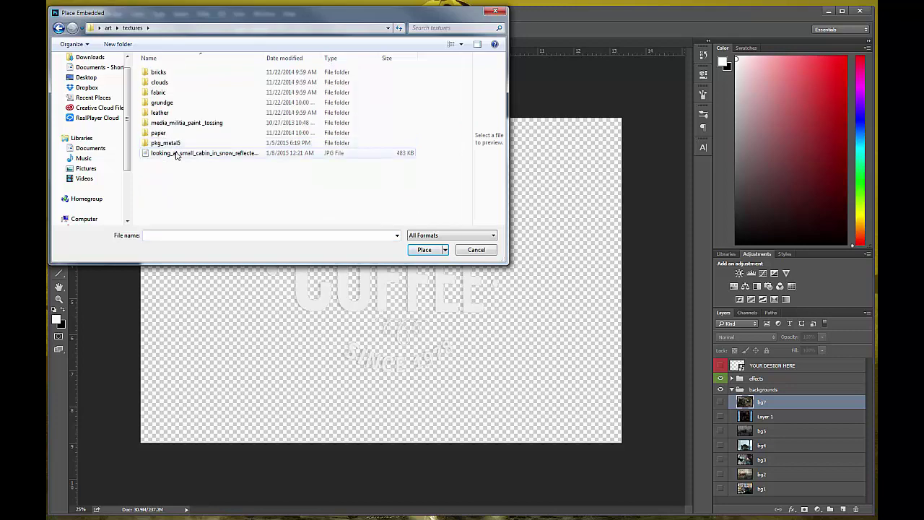
{"action": "left_click", "coordinate": [175, 154]}
{"action": "left_click", "coordinate": [424, 250]}
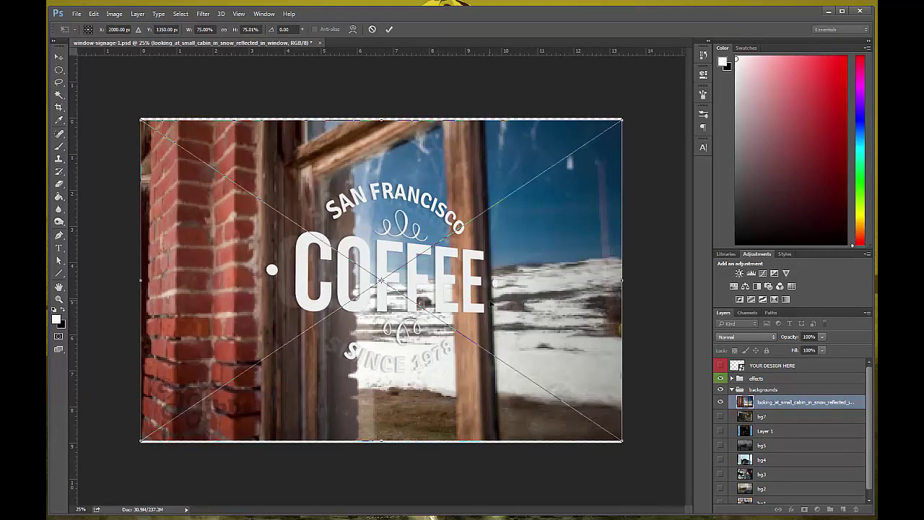
- Flip the placed cabin window image horizontally
{"action": "left_click", "coordinate": [80, 16]}
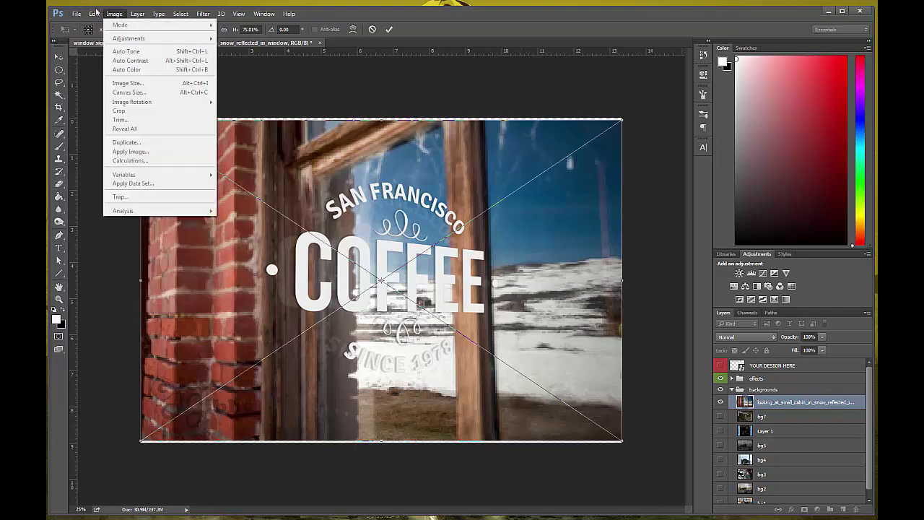
{"action": "mouse_move", "coordinate": [111, 212]}
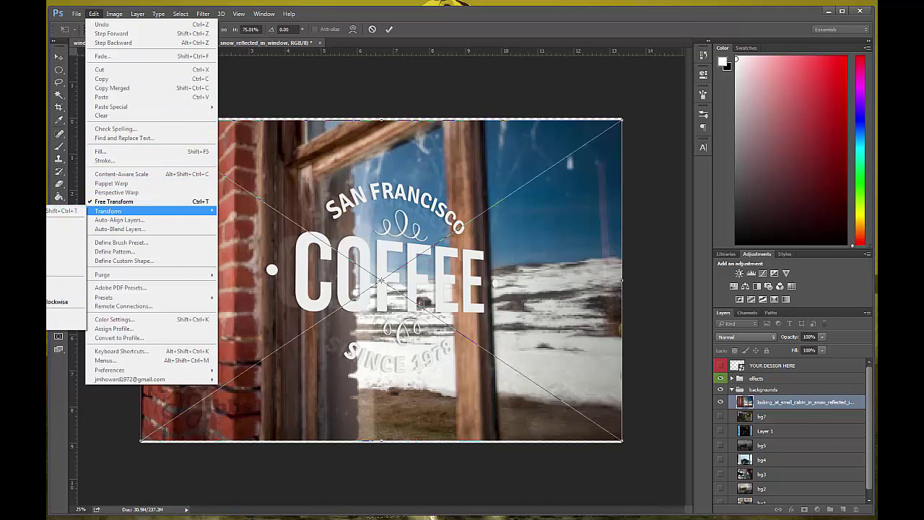
{"action": "left_click", "coordinate": [63, 315]}
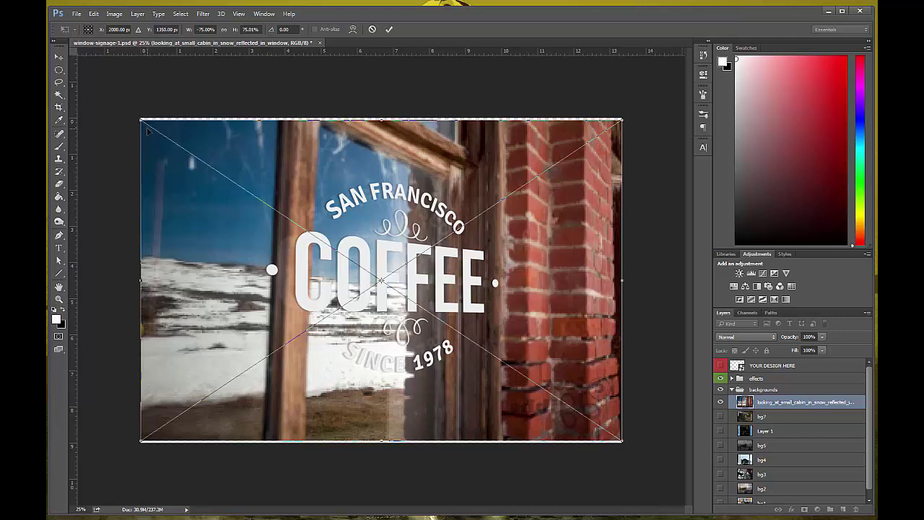
- Enlarge the cabin window image to about 150%, position its glass area behind the coffee logo, and commit the transform
{"action": "key", "text": "ctrl+minus"}
{"action": "key", "text": "ctrl+minus"}
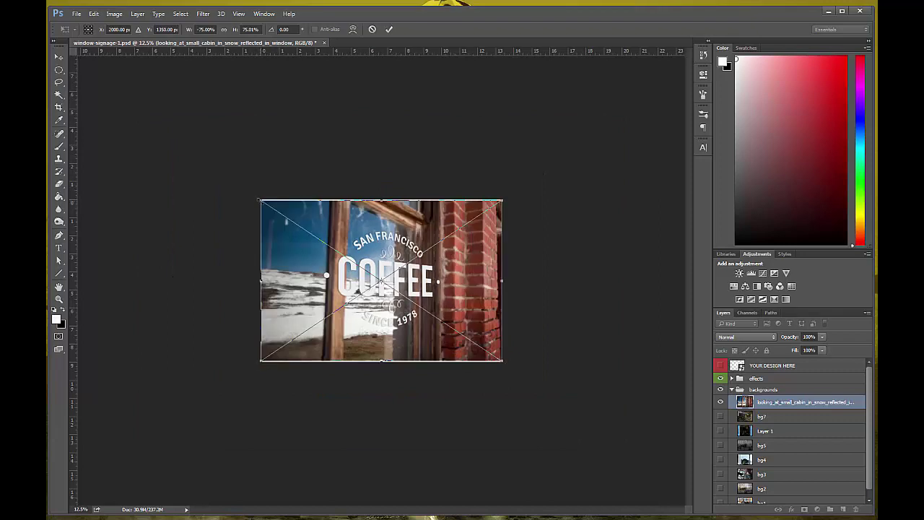
{"action": "left_click_drag", "start_coordinate": [261, 200], "coordinate": [153, 129]}
{"action": "left_click_drag", "start_coordinate": [308, 316], "coordinate": [348, 313]}
{"action": "left_click_drag", "start_coordinate": [208, 130], "coordinate": [145, 87]}
{"action": "left_click_drag", "start_coordinate": [313, 319], "coordinate": [338, 311]}
{"action": "left_click_drag", "start_coordinate": [172, 89], "coordinate": [103, 55]}
{"action": "left_click_drag", "start_coordinate": [314, 315], "coordinate": [358, 321]}
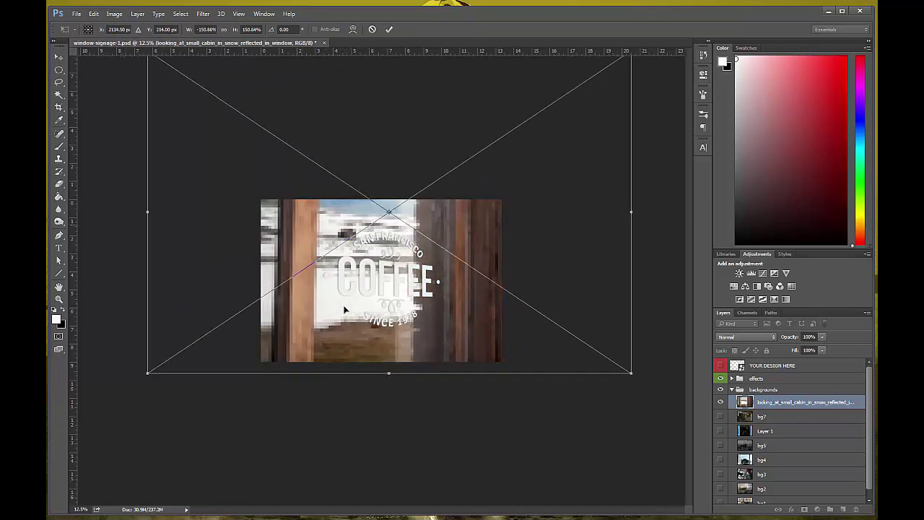
{"action": "left_click", "coordinate": [389, 33]}
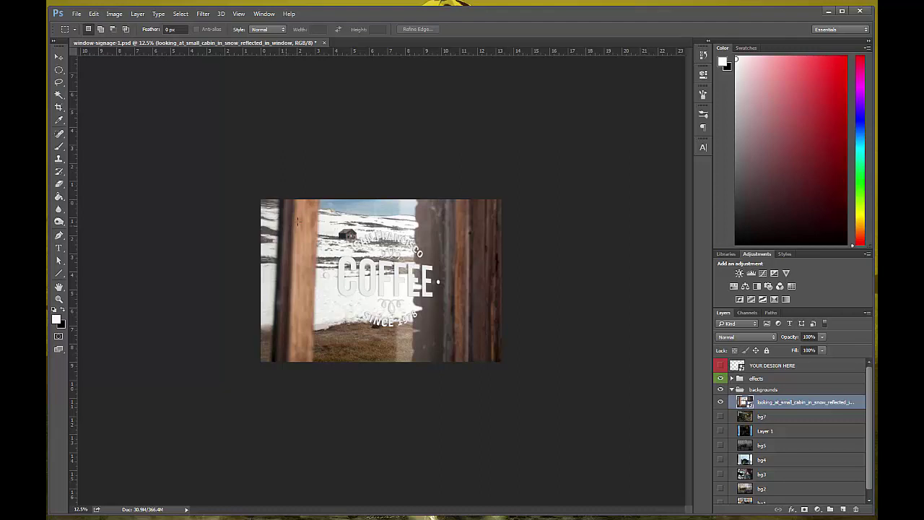
- Hide the placed cabin window layer, show the bg7 background instead, and collapse the backgrounds group
{"action": "left_click", "coordinate": [720, 401]}
{"action": "left_click", "coordinate": [720, 417]}
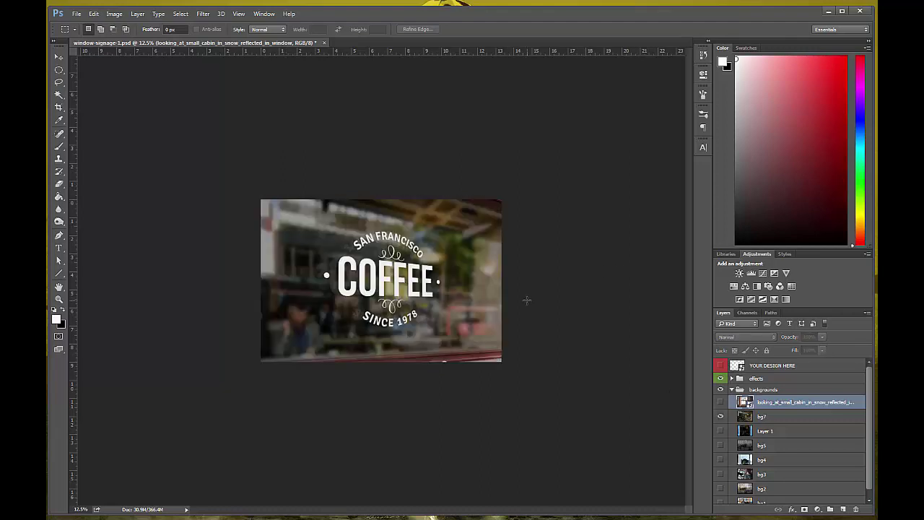
{"action": "key", "text": "ctrl+plus"}
{"action": "key", "text": "ctrl+plus"}
{"action": "key", "text": "ctrl+plus"}
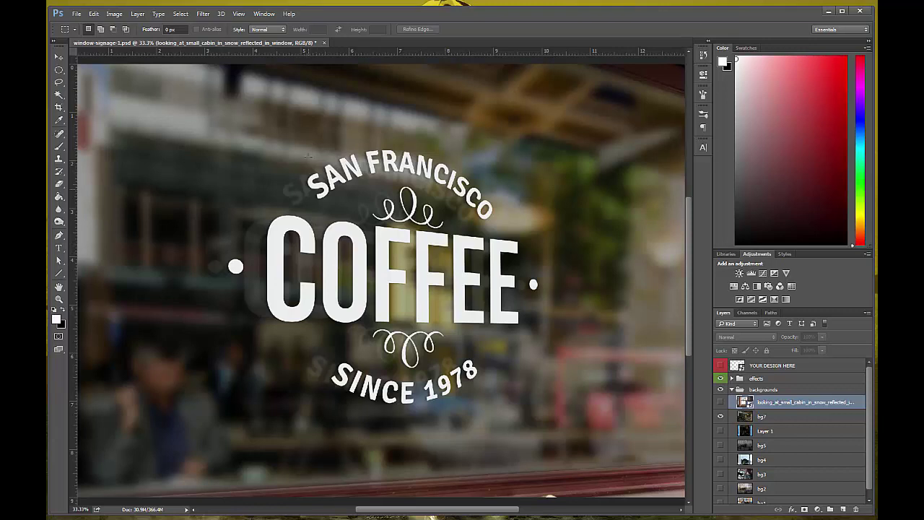
{"action": "left_click", "coordinate": [731, 389]}
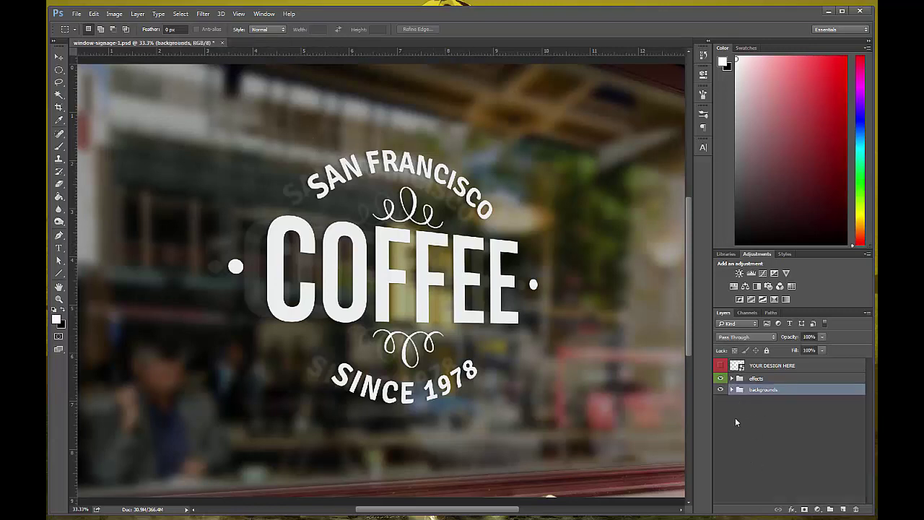
{"action": "double_click", "coordinate": [757, 366]}
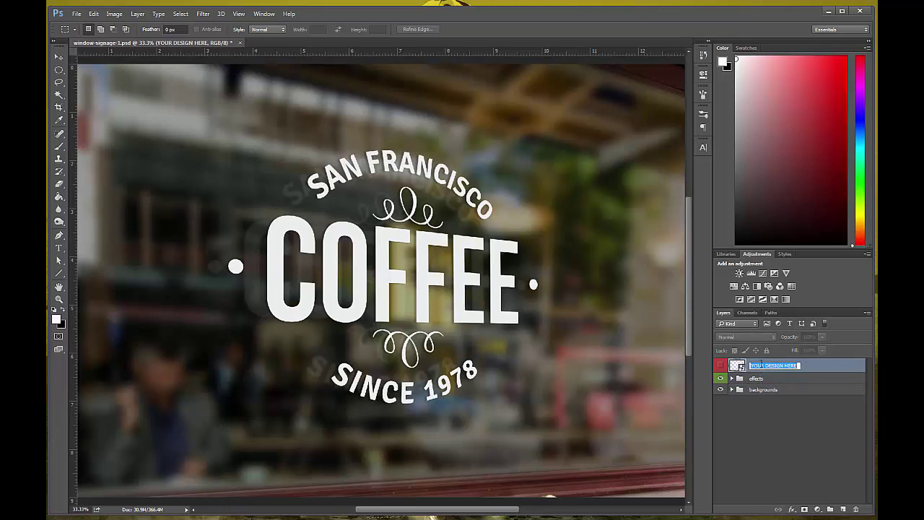
{"action": "left_click", "coordinate": [799, 417]}
{"action": "left_click", "coordinate": [805, 367]}
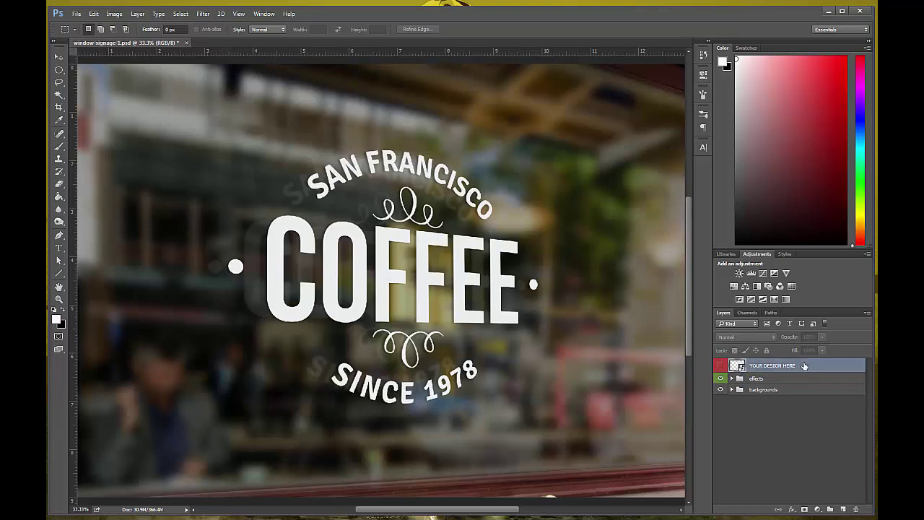
{"action": "double_click", "coordinate": [804, 366]}
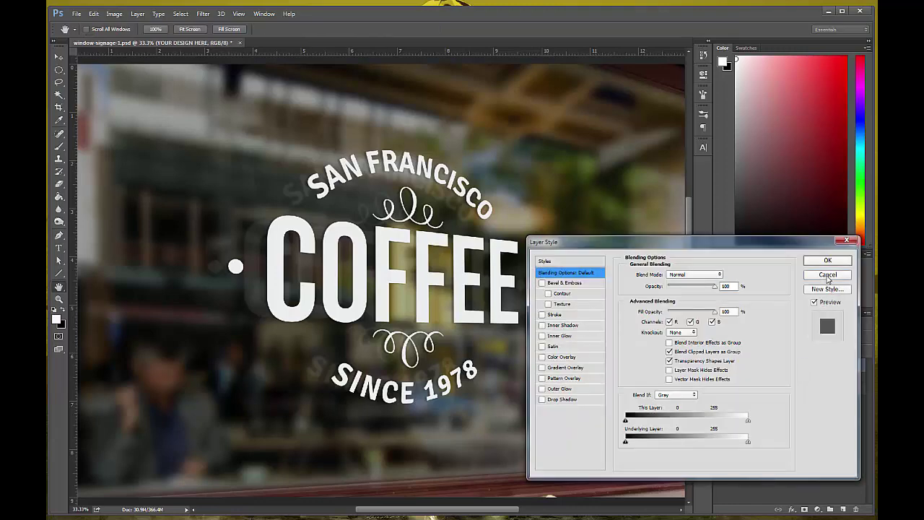
{"action": "left_click", "coordinate": [828, 275]}
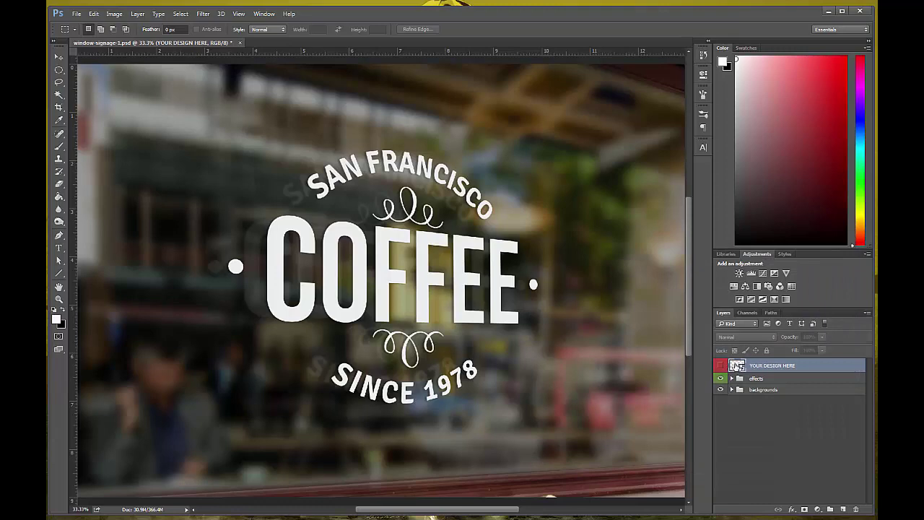
- Open the contents of the YOUR DESIGN HERE smart object and compare them with the mockup document
{"action": "double_click", "coordinate": [736, 366]}
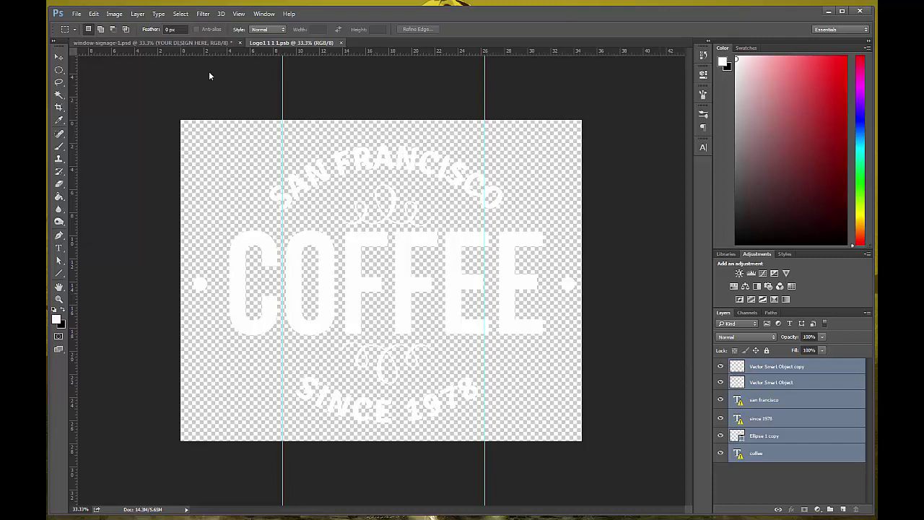
{"action": "left_click", "coordinate": [176, 44]}
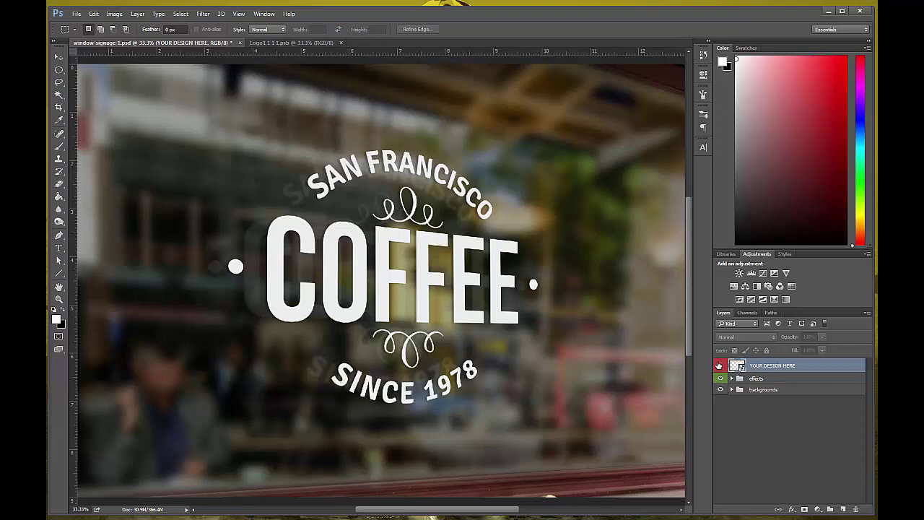
{"action": "left_click", "coordinate": [309, 44]}
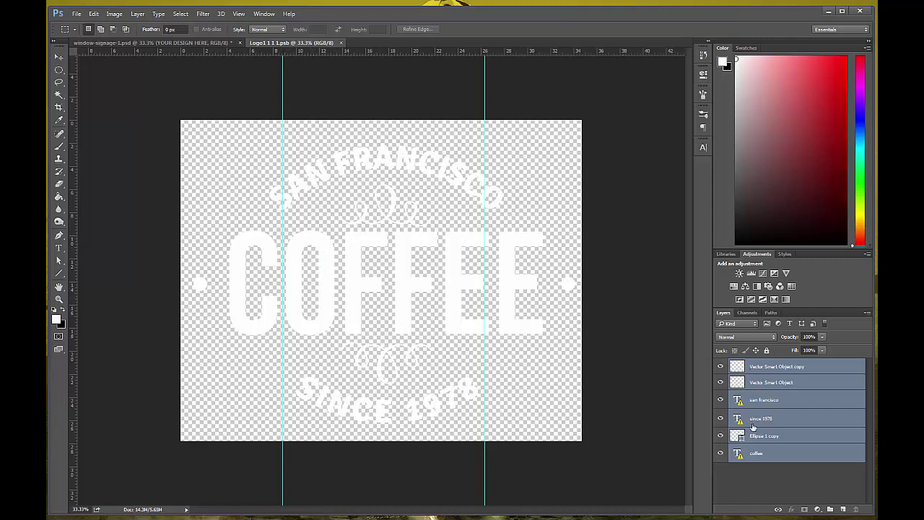
- With the topmost layer selected, start Place Embedded, browse to art > Jobs > Goofy Ink Caricatures, and show the files as medium icons
{"action": "left_click", "coordinate": [782, 370]}
{"action": "left_click", "coordinate": [76, 14]}
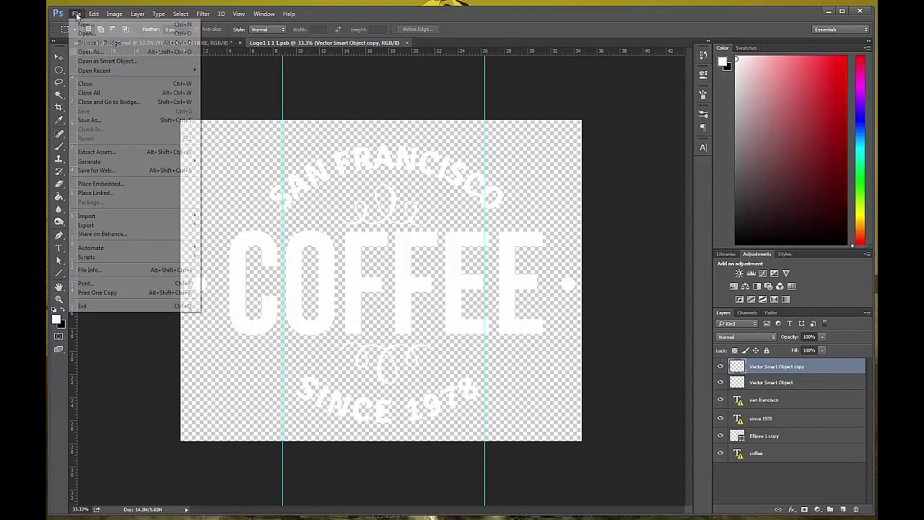
{"action": "left_click", "coordinate": [121, 184]}
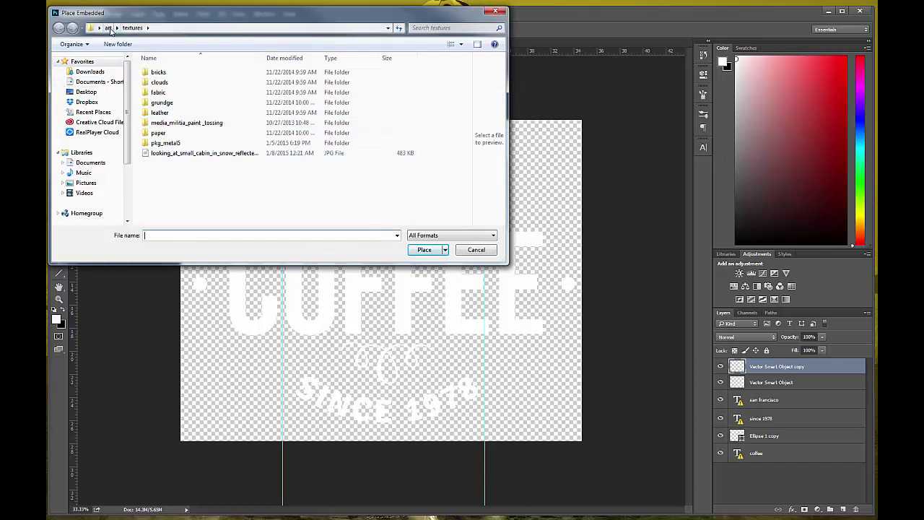
{"action": "left_click", "coordinate": [108, 28]}
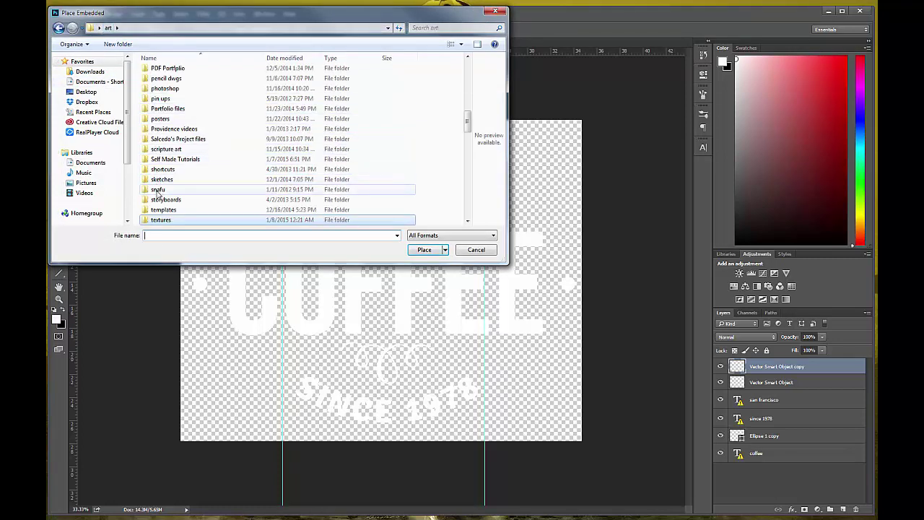
{"action": "left_click_drag", "start_coordinate": [467, 121], "coordinate": [475, 160]}
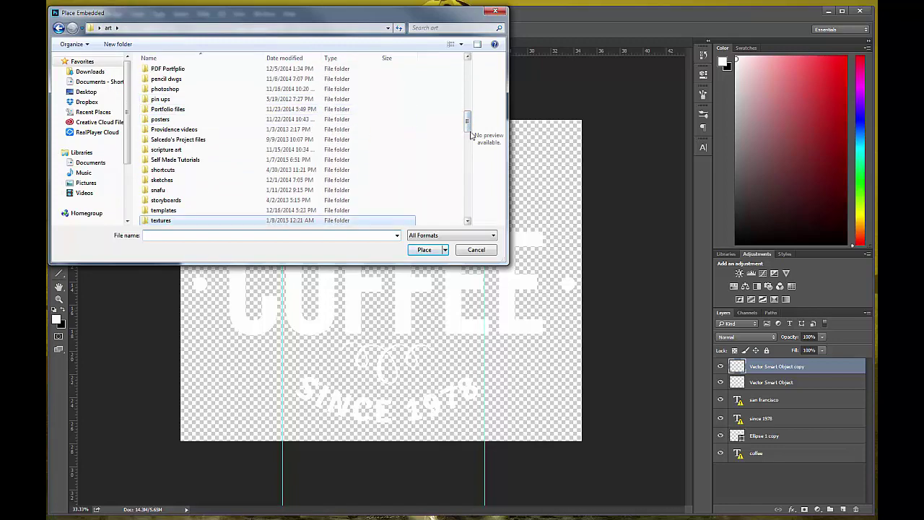
{"action": "left_click_drag", "start_coordinate": [469, 124], "coordinate": [469, 109]}
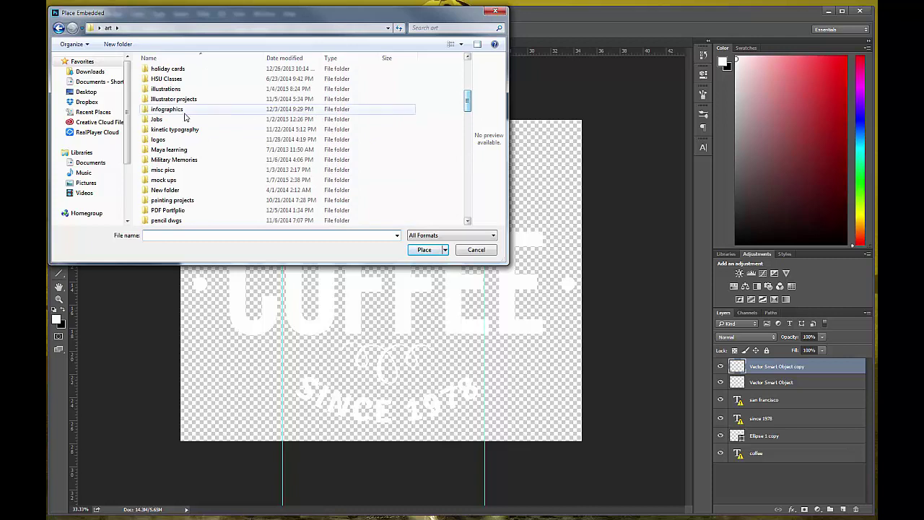
{"action": "double_click", "coordinate": [156, 116]}
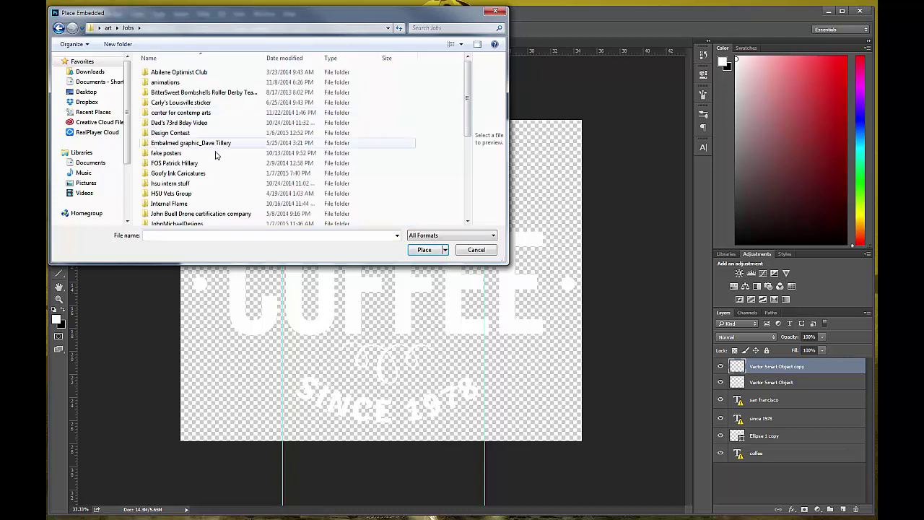
{"action": "double_click", "coordinate": [158, 174]}
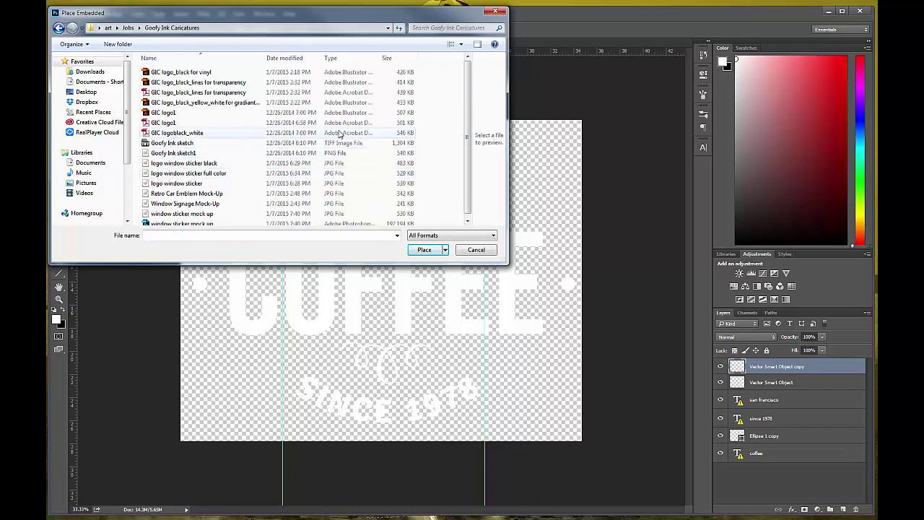
{"action": "left_click", "coordinate": [461, 45]}
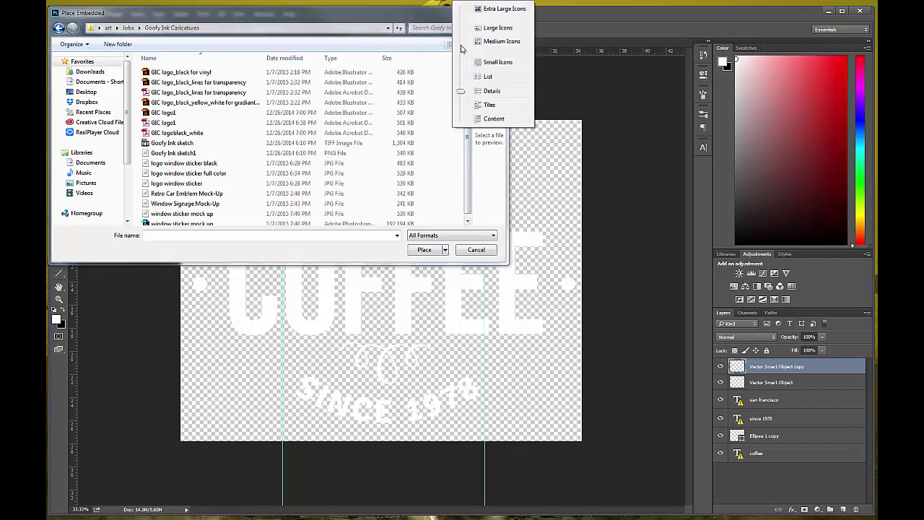
{"action": "left_click", "coordinate": [498, 41]}
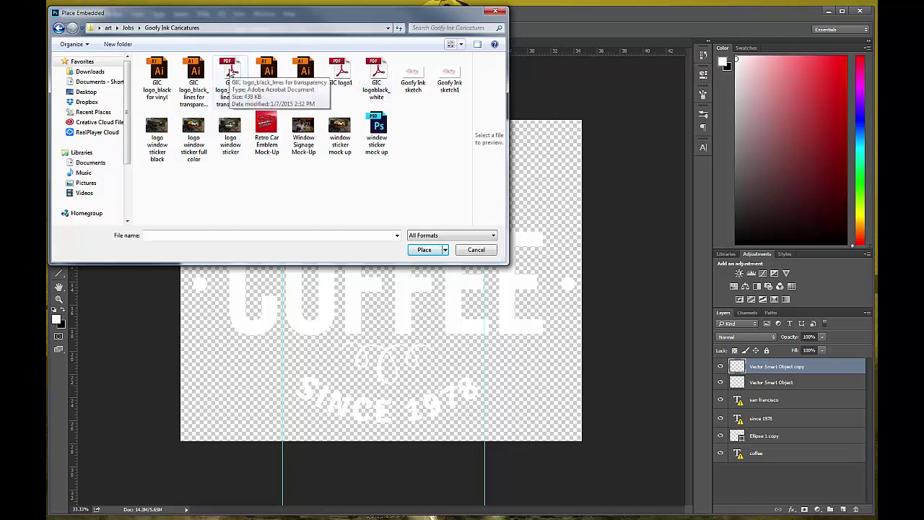
{"action": "key", "text": "Escape"}
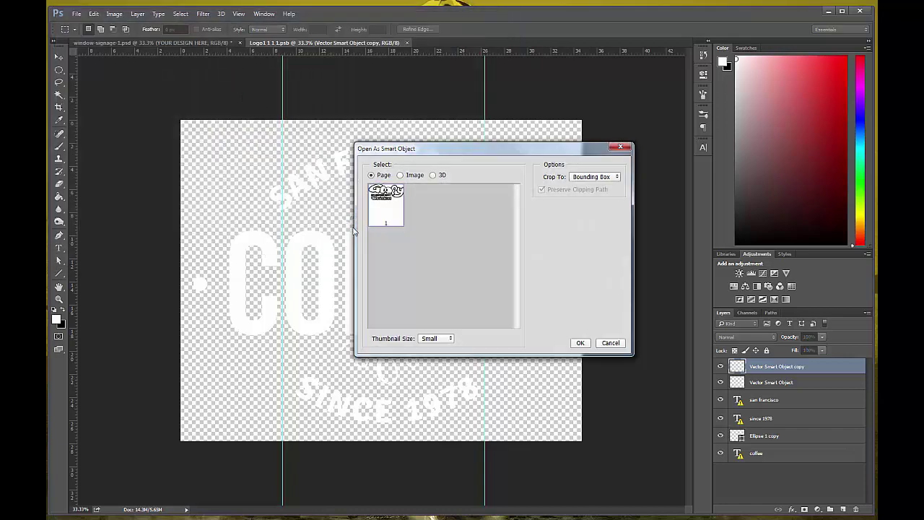
{"action": "left_click", "coordinate": [580, 343]}
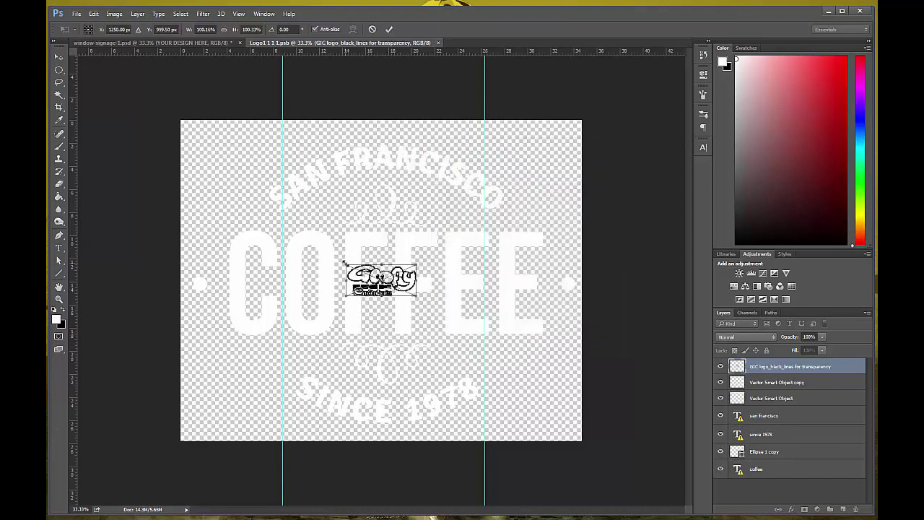
{"action": "left_click_drag", "start_coordinate": [343, 262], "coordinate": [81, 108]}
{"action": "left_click_drag", "start_coordinate": [222, 250], "coordinate": [397, 349]}
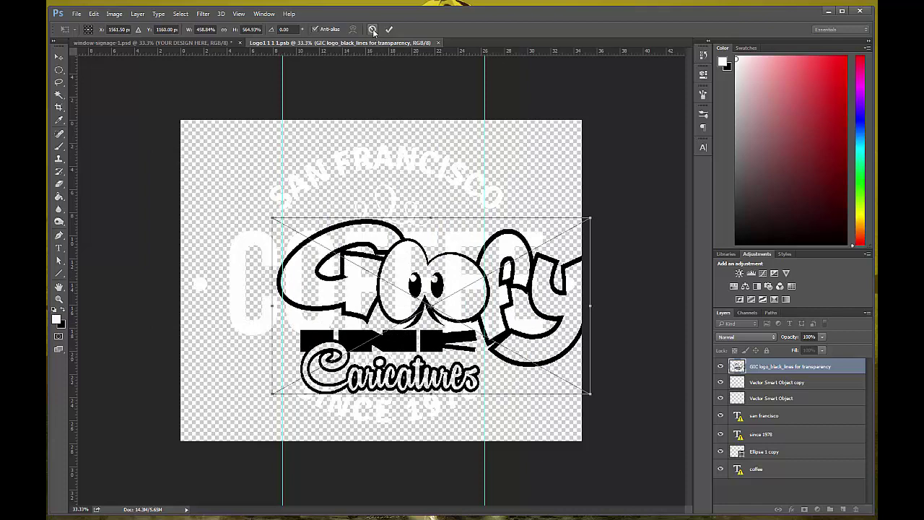
{"action": "left_click", "coordinate": [93, 13]}
{"action": "left_click", "coordinate": [98, 25]}
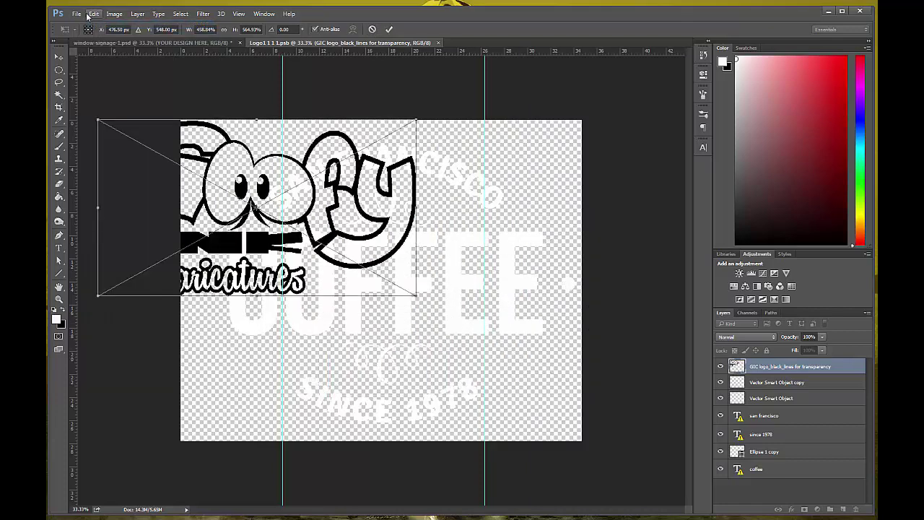
{"action": "left_click", "coordinate": [93, 14]}
{"action": "left_click", "coordinate": [98, 25]}
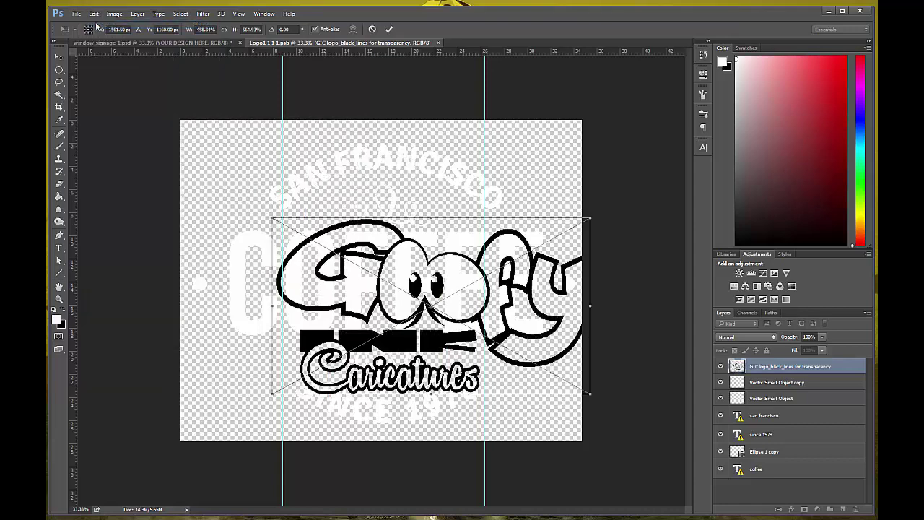
{"action": "left_click", "coordinate": [93, 13]}
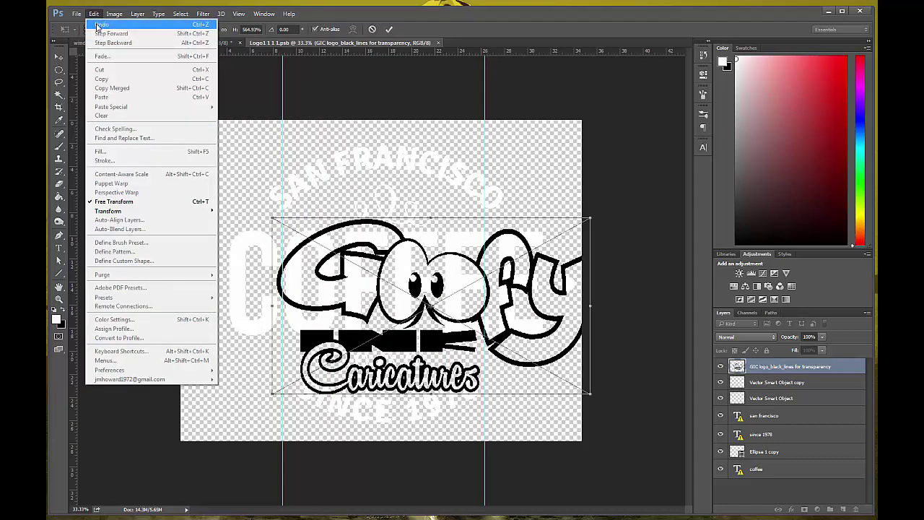
{"action": "left_click", "coordinate": [98, 26]}
{"action": "left_click", "coordinate": [93, 14]}
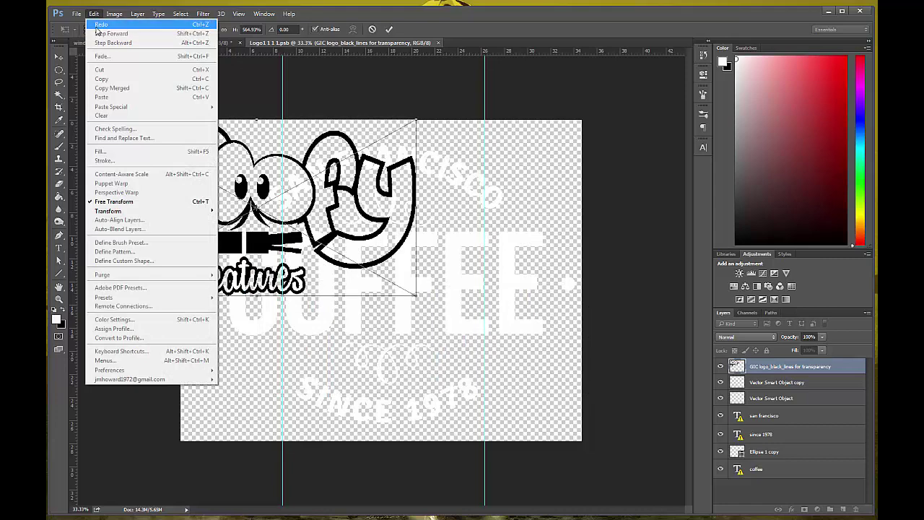
{"action": "left_click", "coordinate": [374, 31]}
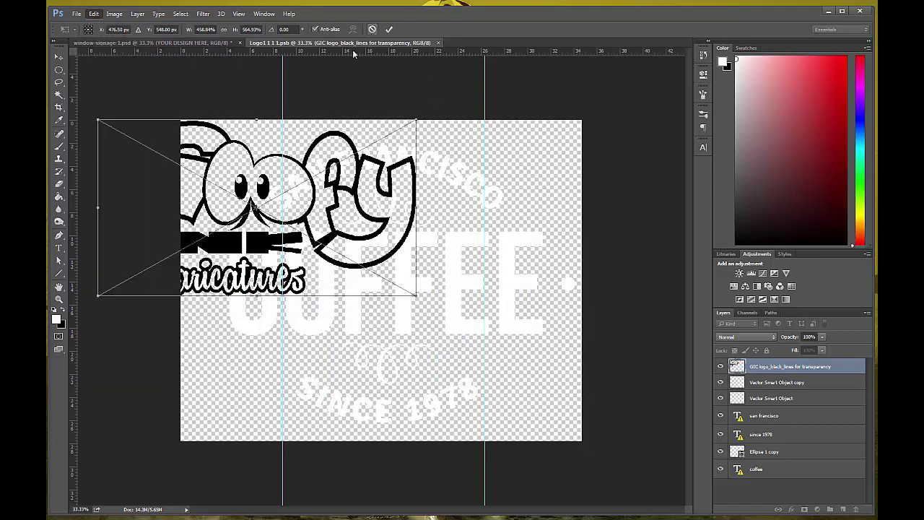
- Place the GIC logo_black_lines for transparency PDF as an embedded smart object, cropped to its bounding box
{"action": "left_click", "coordinate": [76, 14]}
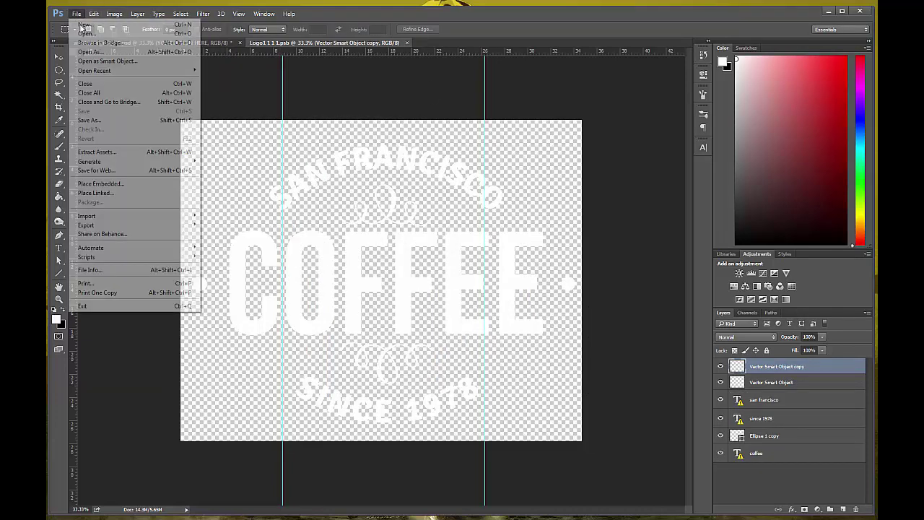
{"action": "left_click", "coordinate": [88, 185]}
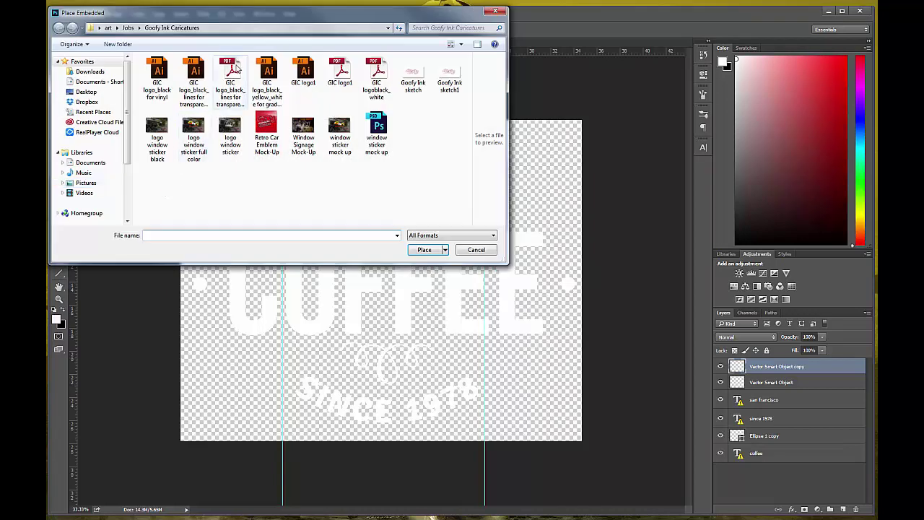
{"action": "left_click", "coordinate": [231, 76]}
{"action": "left_click", "coordinate": [425, 250]}
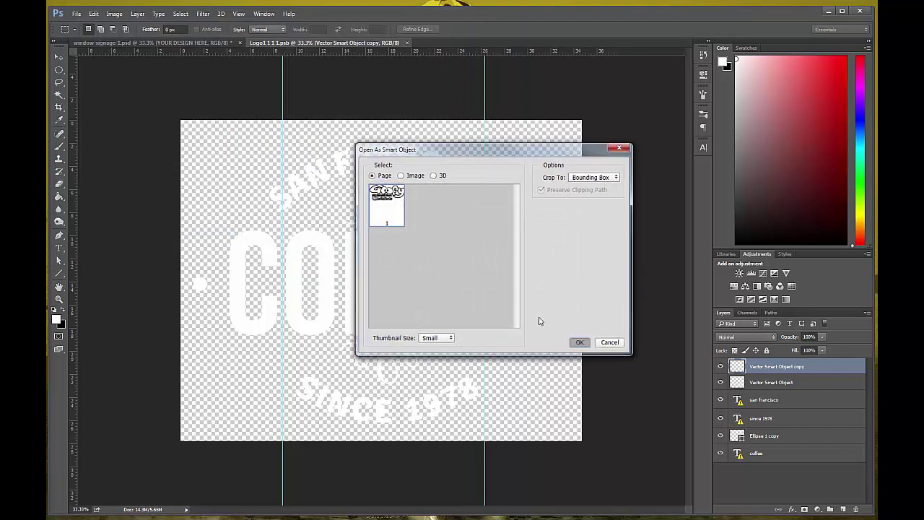
{"action": "key", "text": "Return"}
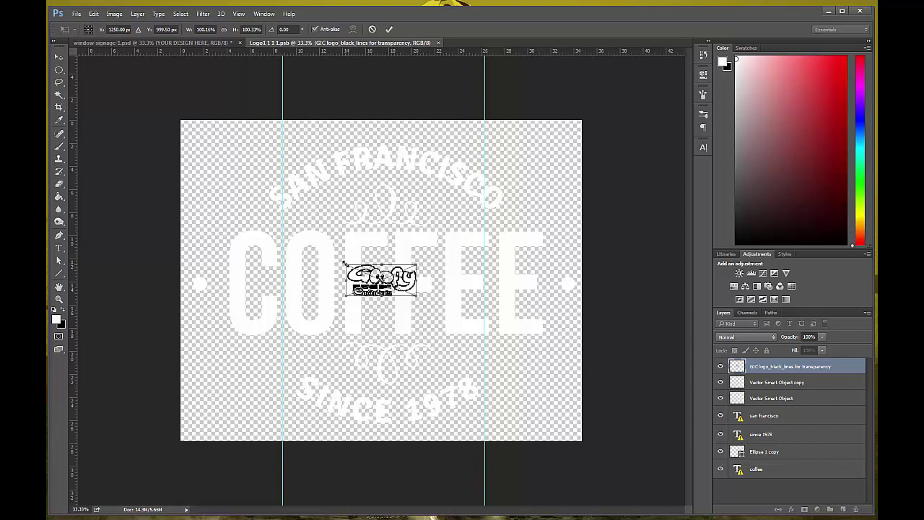
- Enlarge the placed logo to about 570% so it spans nearly the full canvas width, roughly centred, and commit the transform
{"action": "left_click_drag", "start_coordinate": [345, 263], "coordinate": [101, 175]}
{"action": "left_click_drag", "start_coordinate": [221, 252], "coordinate": [372, 322]}
{"action": "left_click_drag", "start_coordinate": [248, 218], "coordinate": [181, 187]}
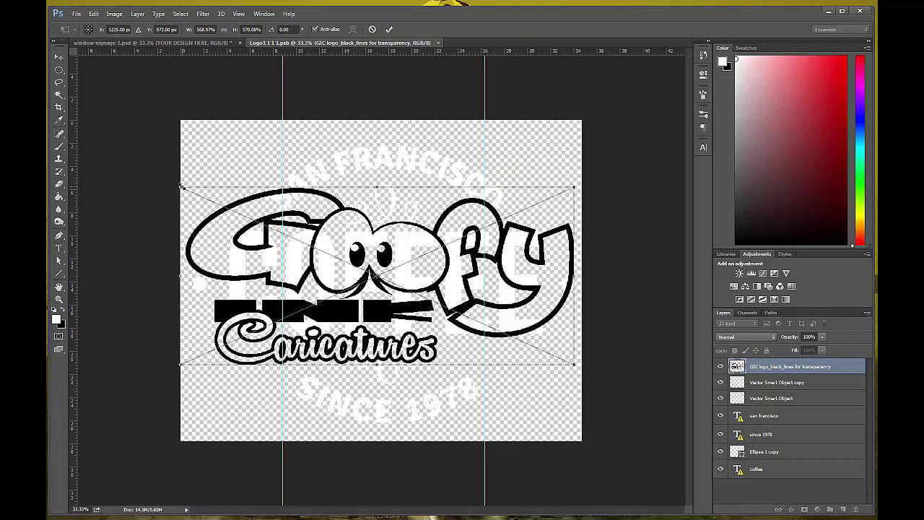
{"action": "left_click", "coordinate": [389, 29]}
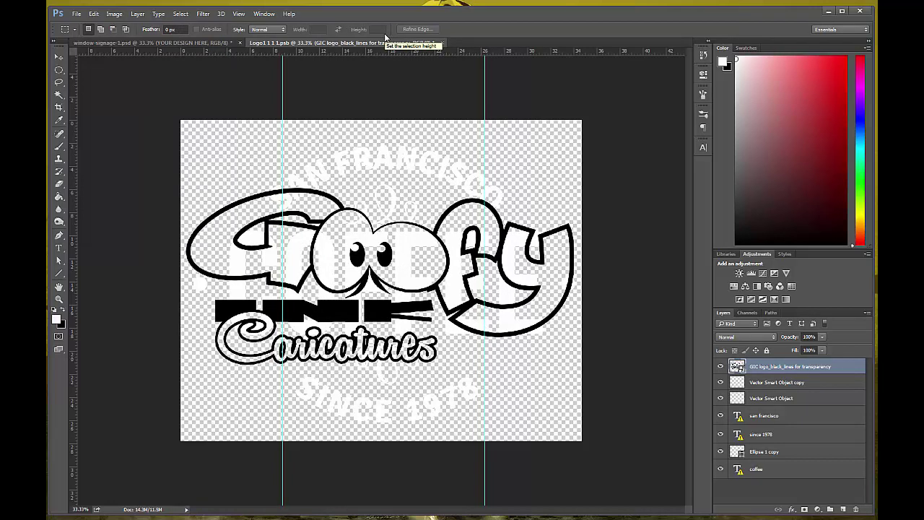
- Delete all original coffee design layers: both vector smart objects, the san francisco, since 1978 and coffee texts, and Ellipse 1 copy
{"action": "left_click", "coordinate": [766, 385]}
{"action": "left_click", "coordinate": [856, 509]}
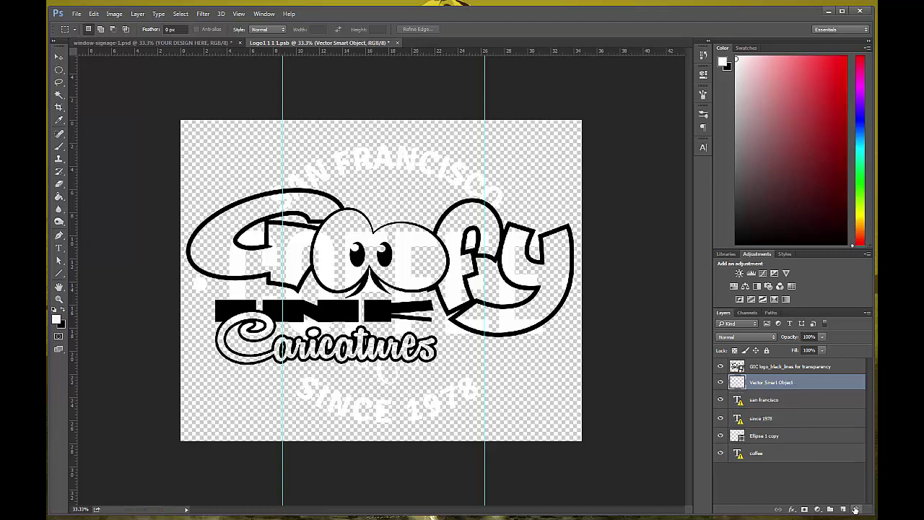
{"action": "left_click", "coordinate": [855, 510]}
{"action": "left_click", "coordinate": [855, 509]}
{"action": "left_click", "coordinate": [855, 509]}
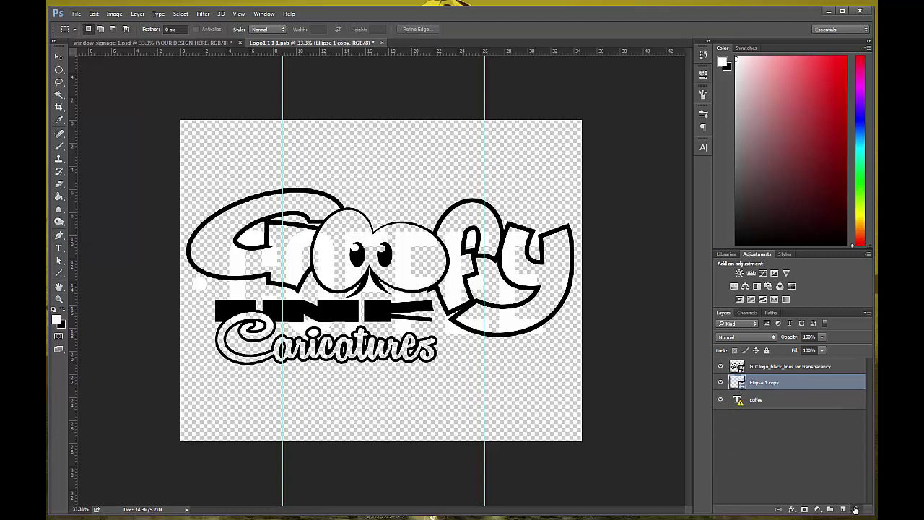
{"action": "left_click", "coordinate": [856, 509]}
{"action": "left_click", "coordinate": [856, 509]}
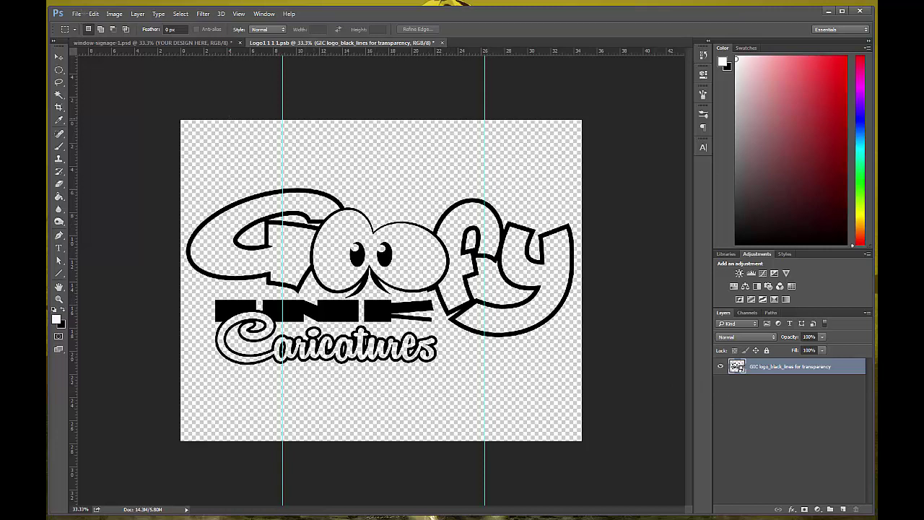
- Save the smart object contents and return to the window-signage-1.psd mockup
{"action": "left_click", "coordinate": [76, 14]}
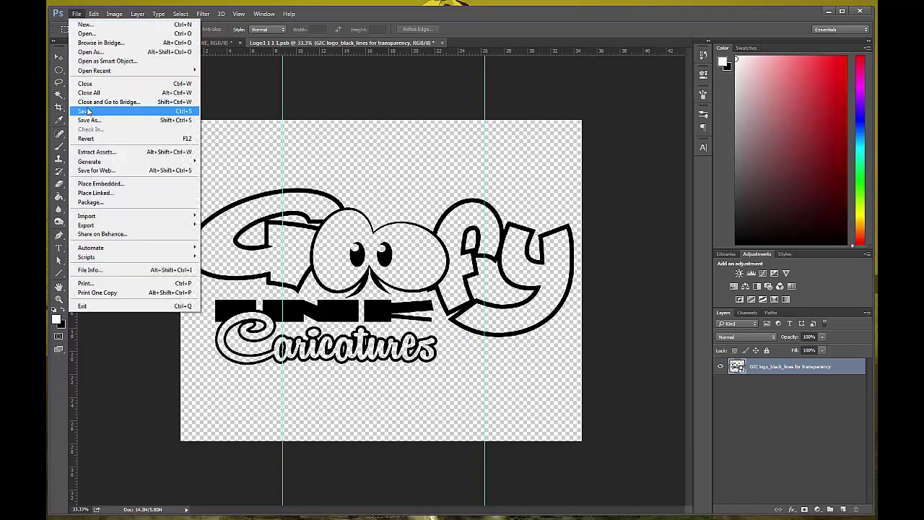
{"action": "left_click", "coordinate": [87, 111]}
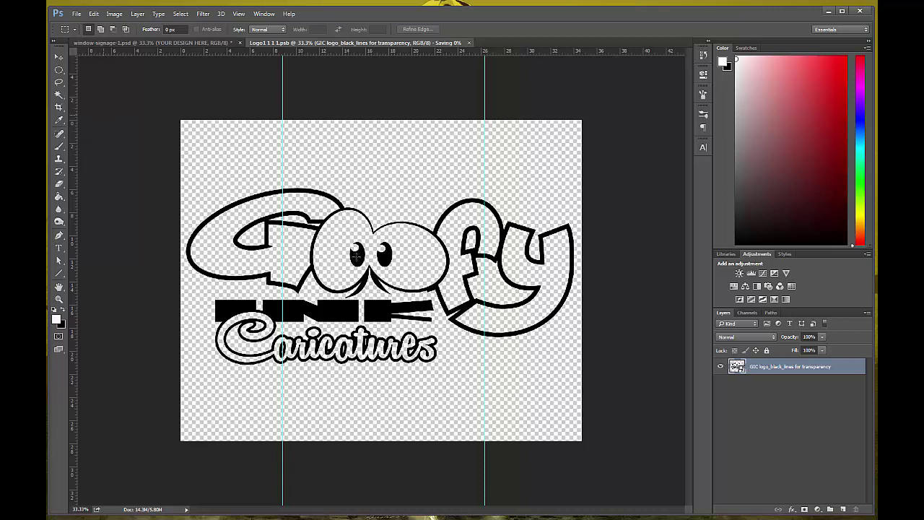
{"action": "left_click", "coordinate": [162, 43]}
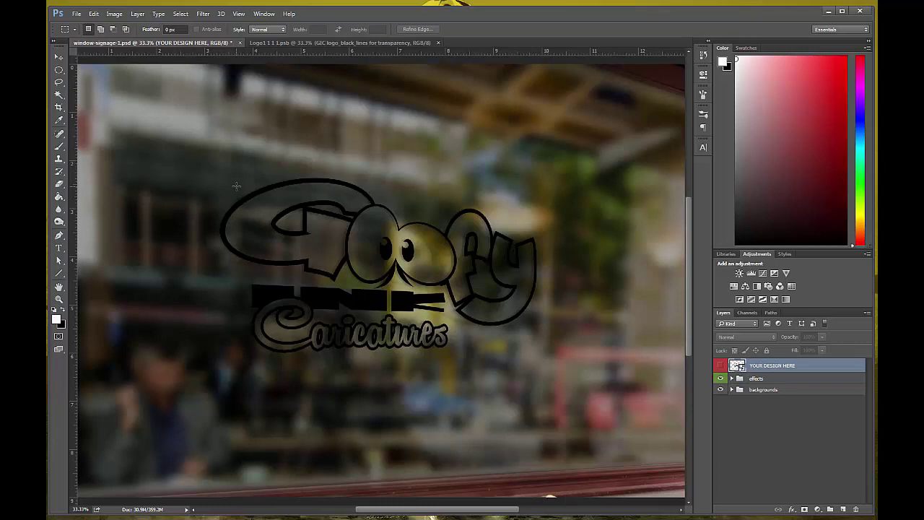
- Examine the logo at 66.7%, toggling the effects group off and on, then expand it and toggle the logo copy layer likewise
{"action": "key", "text": "ctrl+plus"}
{"action": "key", "text": "ctrl+plus"}
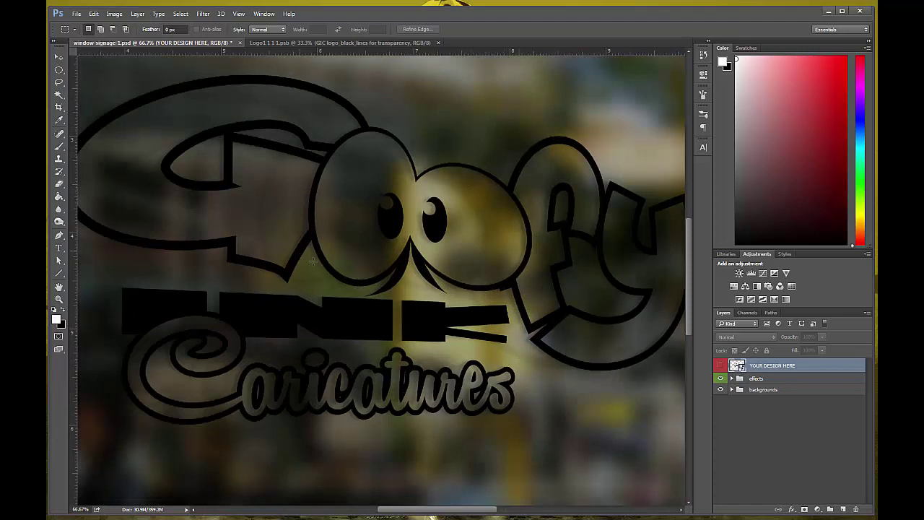
{"action": "left_click_drag", "start_coordinate": [273, 305], "coordinate": [427, 302]}
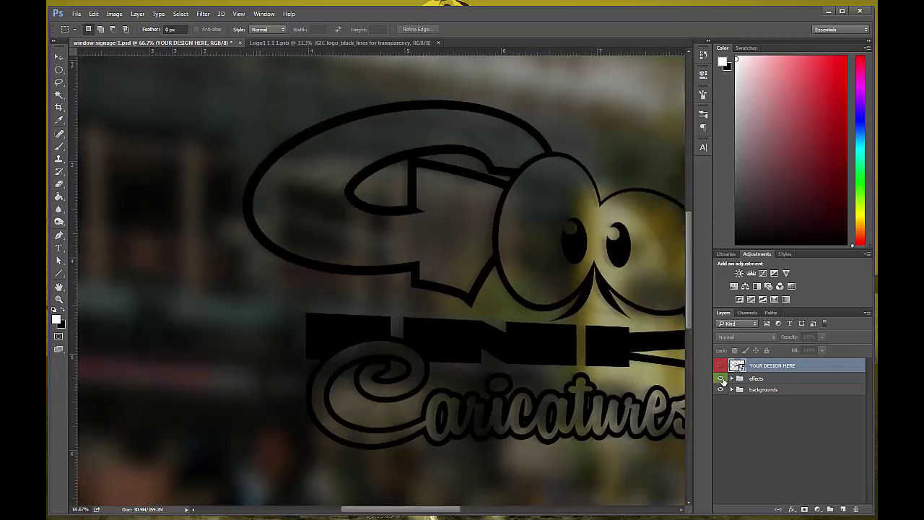
{"action": "left_click", "coordinate": [721, 380]}
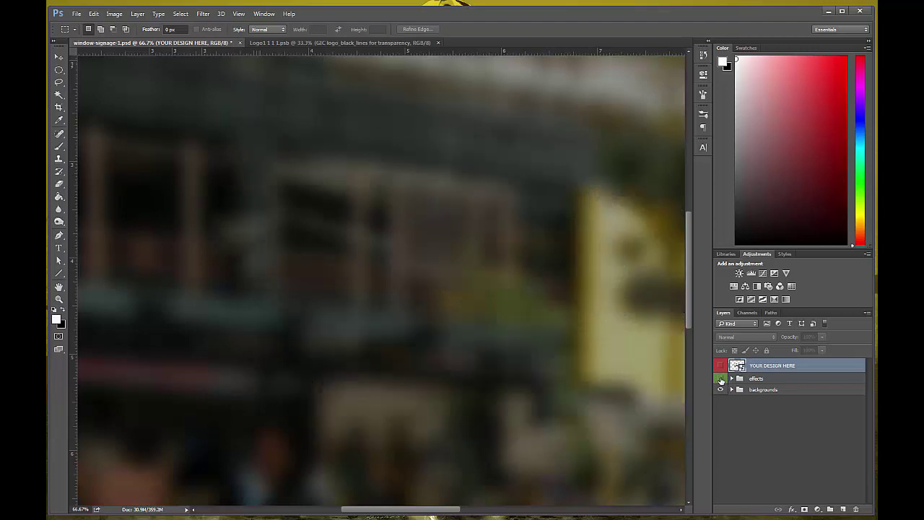
{"action": "left_click", "coordinate": [720, 380]}
{"action": "left_click", "coordinate": [732, 378]}
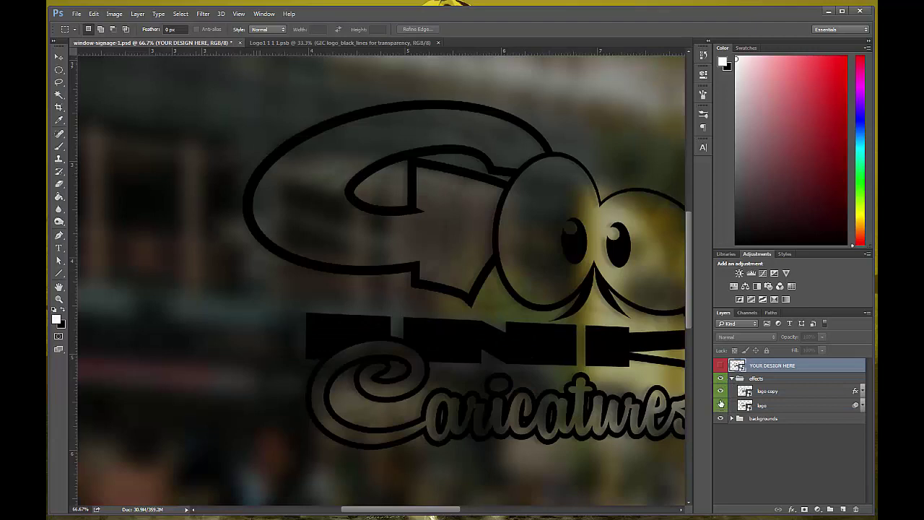
{"action": "left_click", "coordinate": [721, 392]}
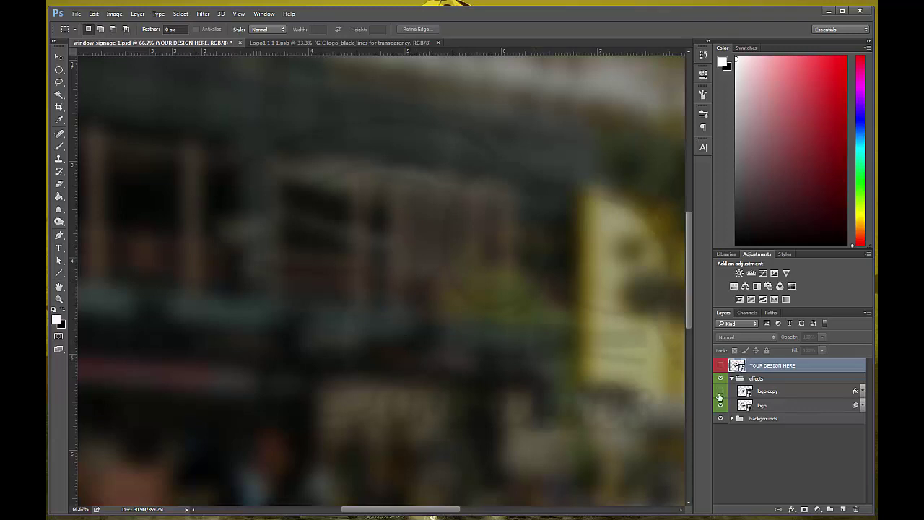
{"action": "left_click", "coordinate": [720, 392]}
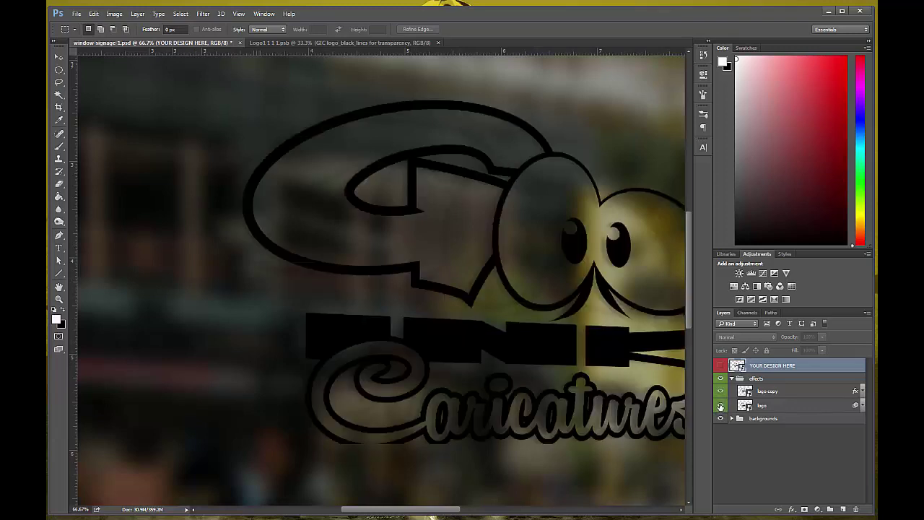
- Toggle the visibility of the logo and YOUR DESIGN HERE layers to compare them, and examine the whole sign at 33.3%
{"action": "left_click", "coordinate": [720, 406]}
{"action": "left_click", "coordinate": [720, 368]}
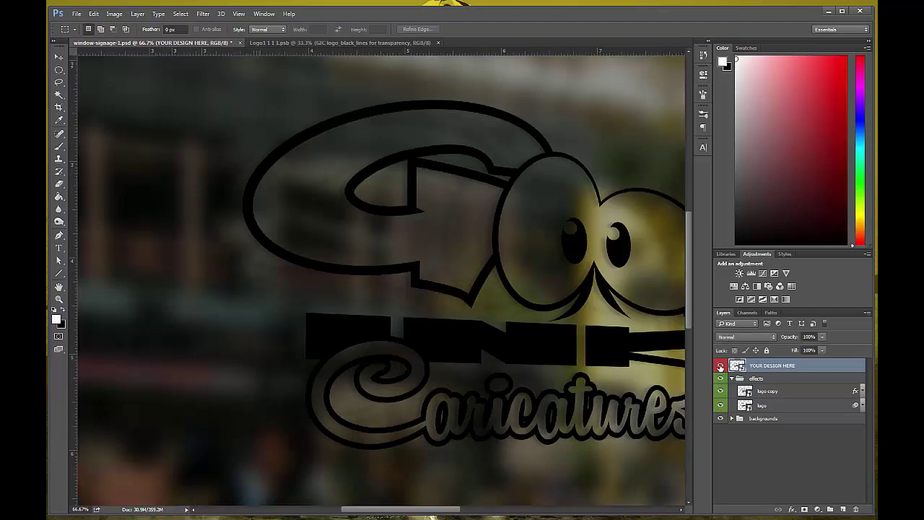
{"action": "left_click", "coordinate": [720, 367]}
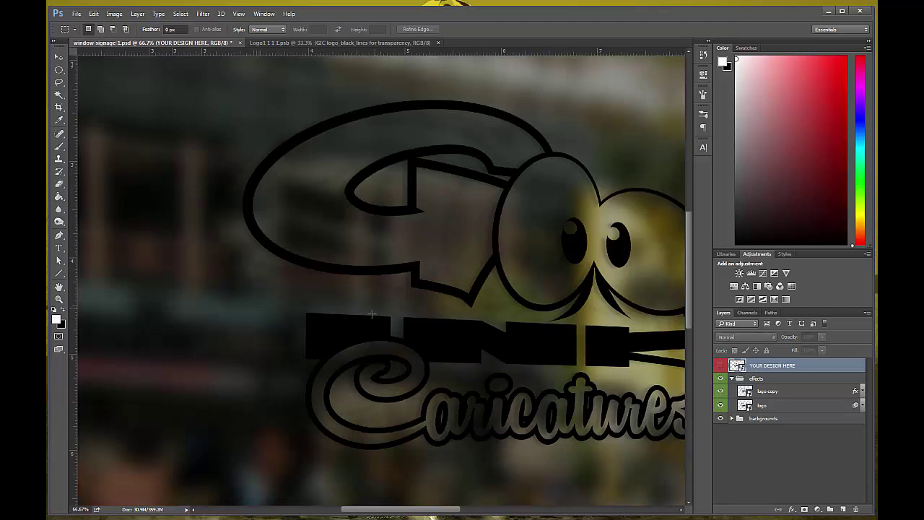
{"action": "scroll", "coordinate": [369, 312], "scroll_direction": "down", "scroll_amount": 1}
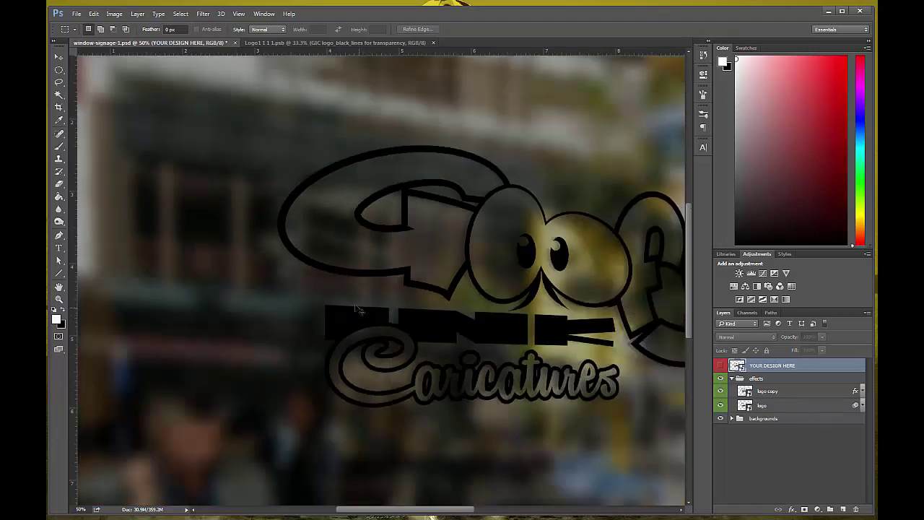
{"action": "scroll", "coordinate": [357, 309], "scroll_direction": "down", "scroll_amount": 1}
{"action": "left_click_drag", "start_coordinate": [295, 360], "coordinate": [181, 343]}
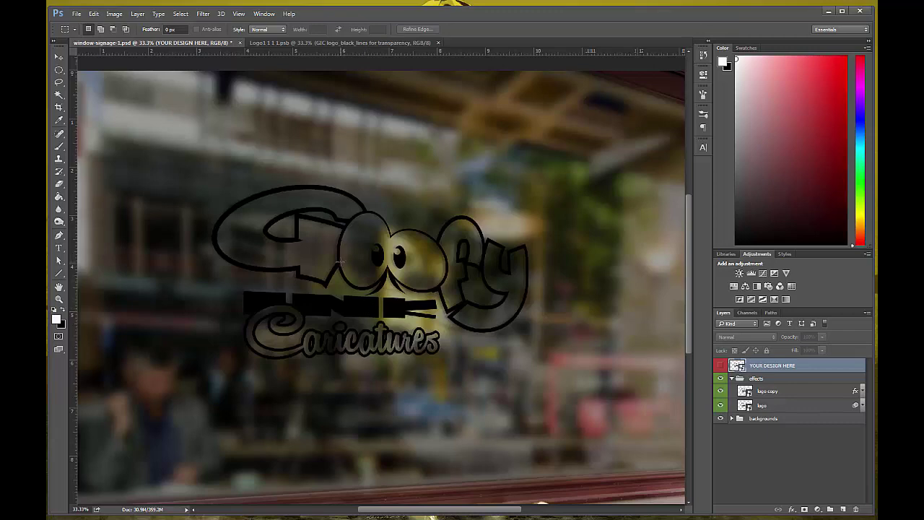
- In the logo smart object, add a Hue/Saturation adjustment layer above the black-line logo and raise its Lightness to +100
{"action": "left_click", "coordinate": [278, 43]}
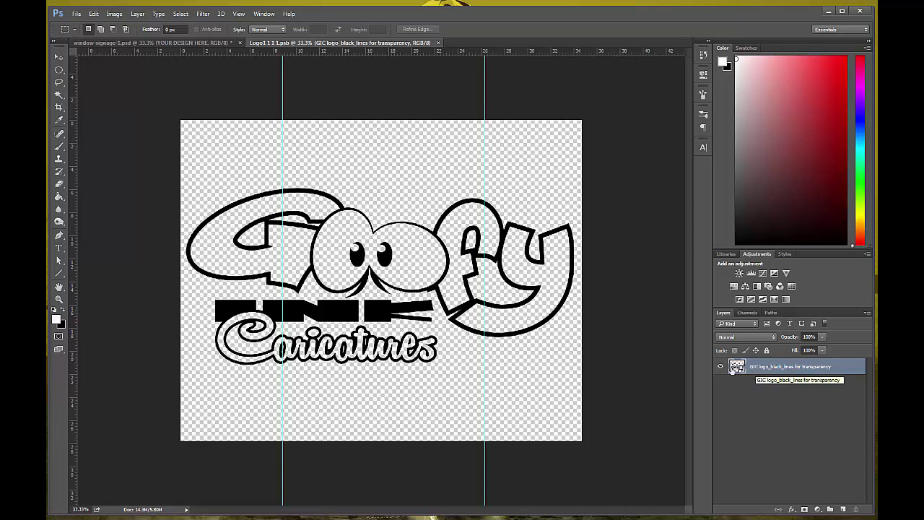
{"action": "left_click", "coordinate": [818, 510]}
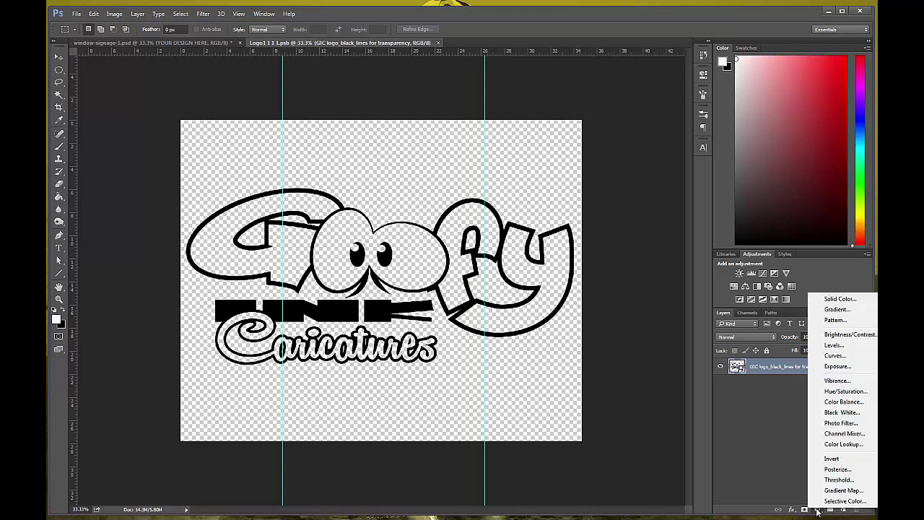
{"action": "left_click", "coordinate": [835, 391]}
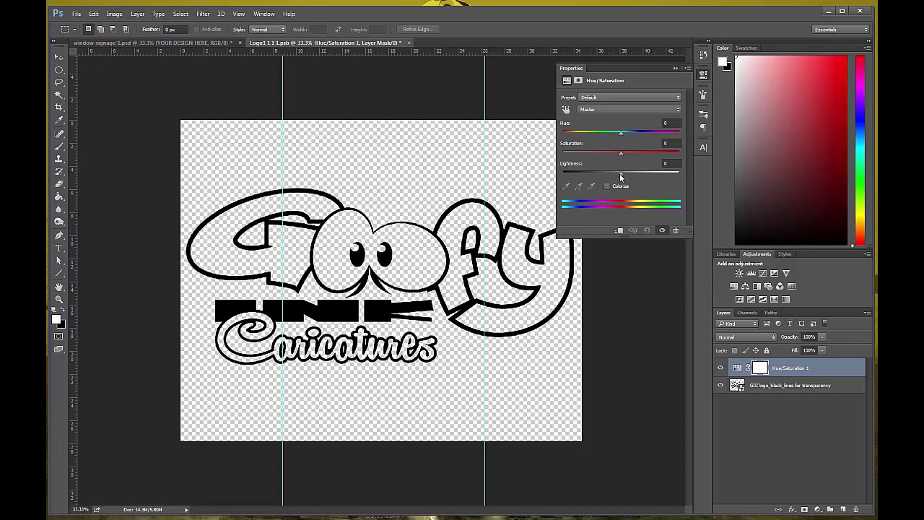
{"action": "left_click_drag", "start_coordinate": [621, 174], "coordinate": [689, 182]}
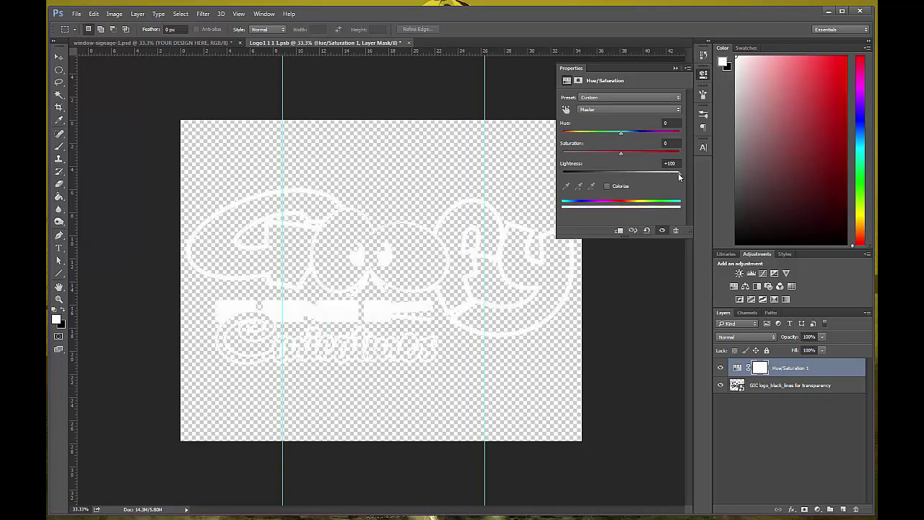
- Experiment with the Hue/Saturation values, ending with Saturation +8, Lightness +100 and a slight positive Hue shift, and collapse the adjustment's properties
{"action": "left_click_drag", "start_coordinate": [679, 177], "coordinate": [621, 183]}
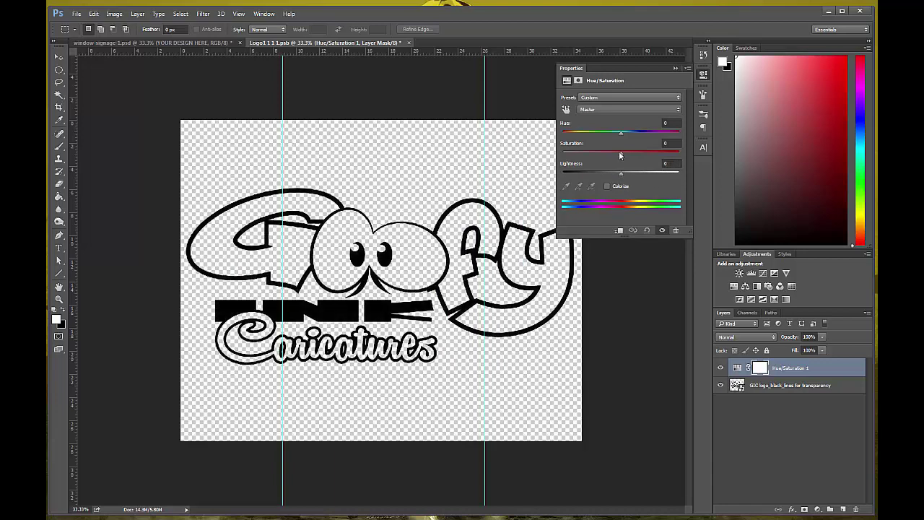
{"action": "left_click_drag", "start_coordinate": [657, 151], "coordinate": [679, 153]}
{"action": "left_click_drag", "start_coordinate": [622, 173], "coordinate": [654, 172]}
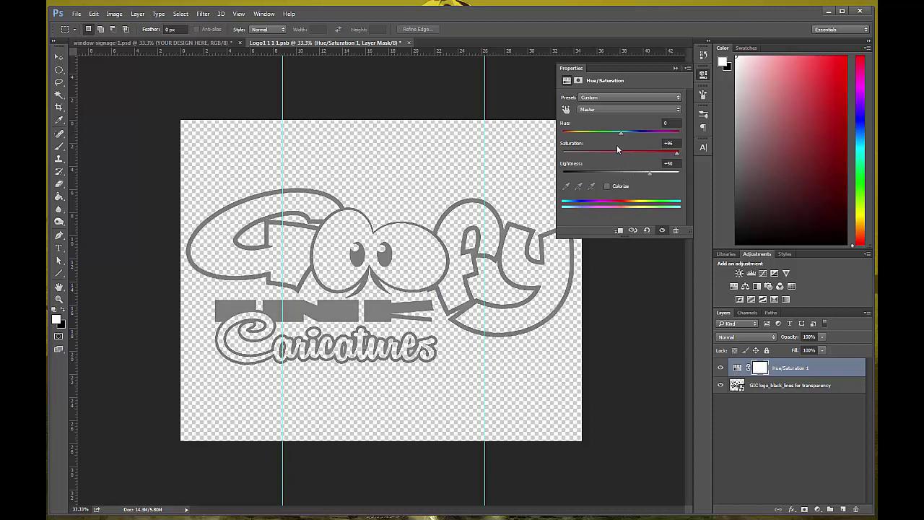
{"action": "mouse_move", "coordinate": [621, 133]}
{"action": "left_mouse_down"}
{"action": "mouse_move", "coordinate": [644, 135]}
{"action": "mouse_move", "coordinate": [601, 134]}
{"action": "mouse_move", "coordinate": [646, 137]}
{"action": "mouse_move", "coordinate": [636, 136]}
{"action": "left_mouse_up"}
{"action": "left_click_drag", "start_coordinate": [651, 175], "coordinate": [662, 156]}
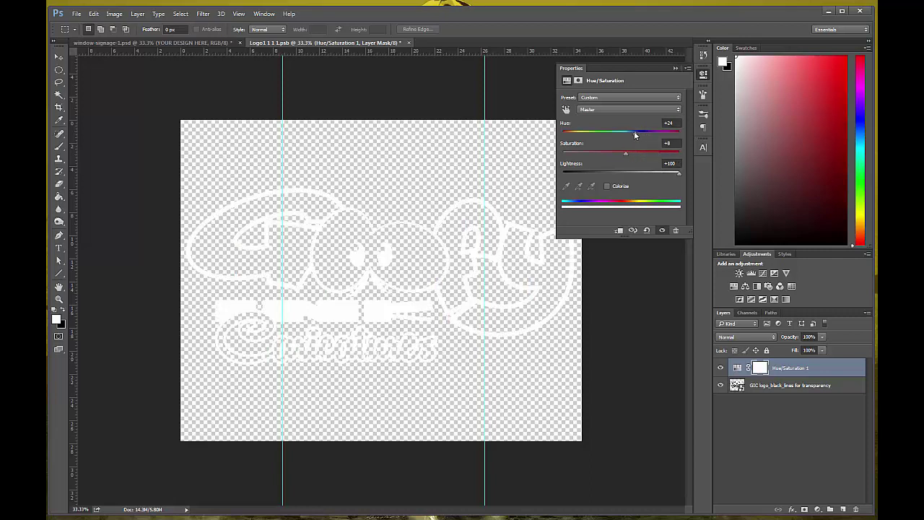
{"action": "left_click_drag", "start_coordinate": [626, 133], "coordinate": [623, 133]}
{"action": "left_click_drag", "start_coordinate": [625, 135], "coordinate": [627, 134]}
{"action": "left_click", "coordinate": [675, 69]}
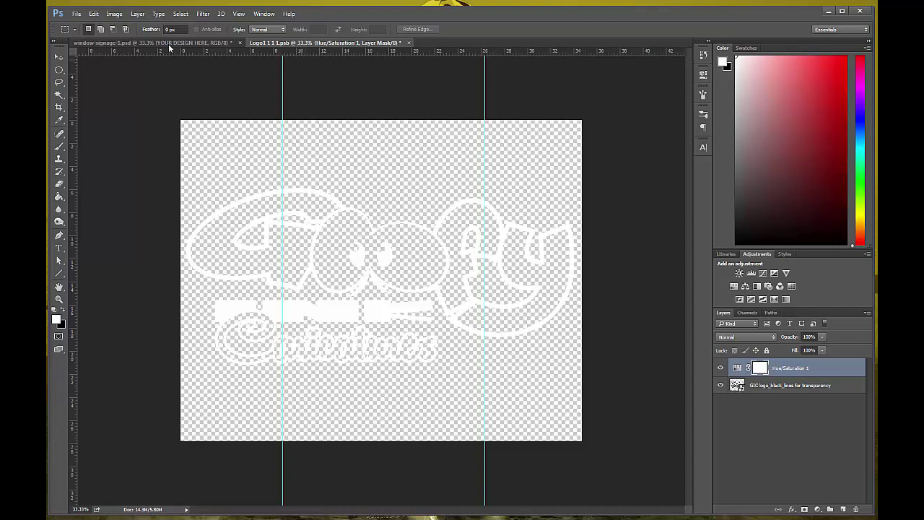
- Save the whitened logo in the smart object and return to the window-signage-1.psd mockup
{"action": "left_click", "coordinate": [78, 16]}
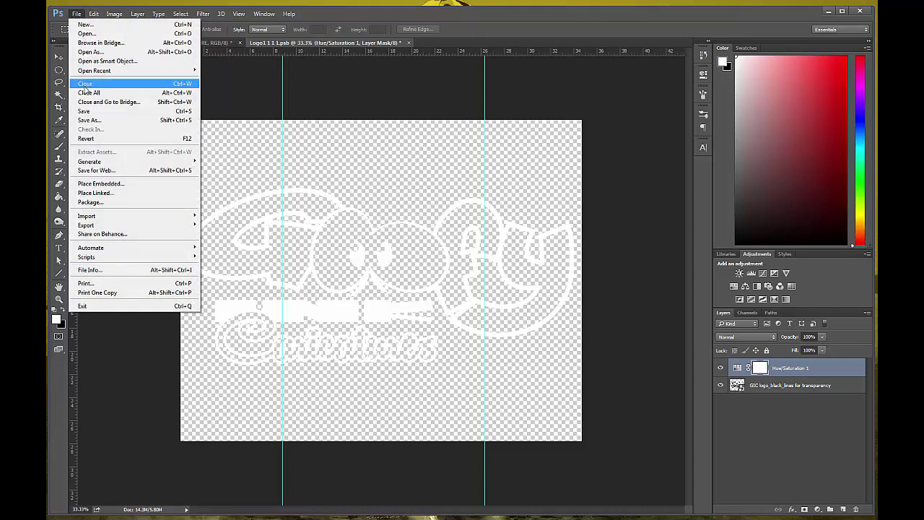
{"action": "left_click", "coordinate": [89, 111]}
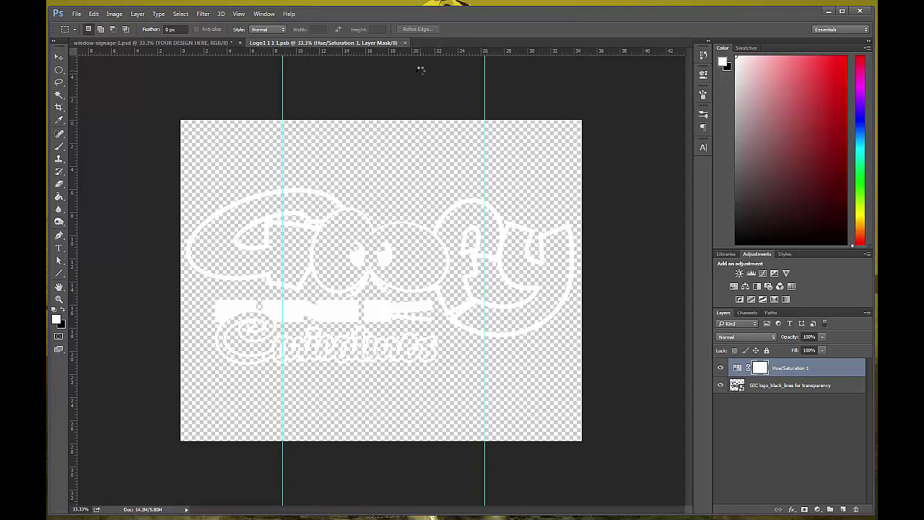
{"action": "left_click", "coordinate": [196, 42]}
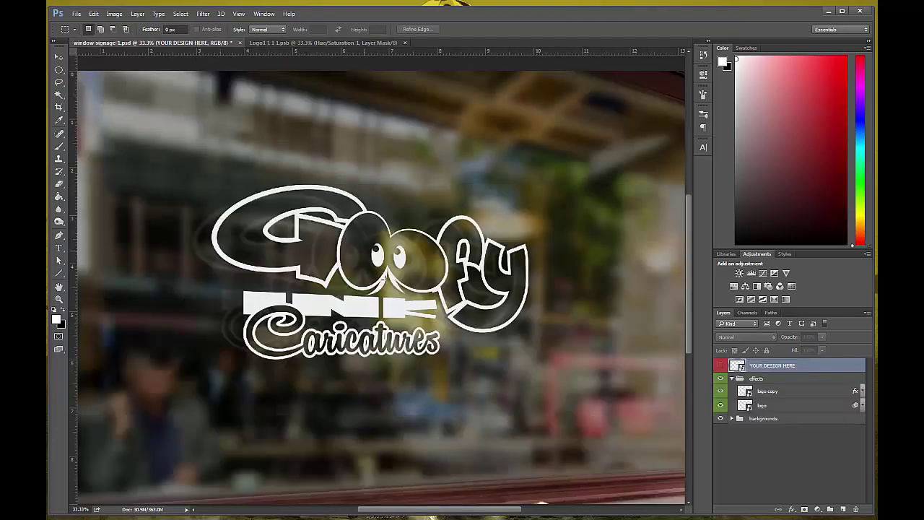
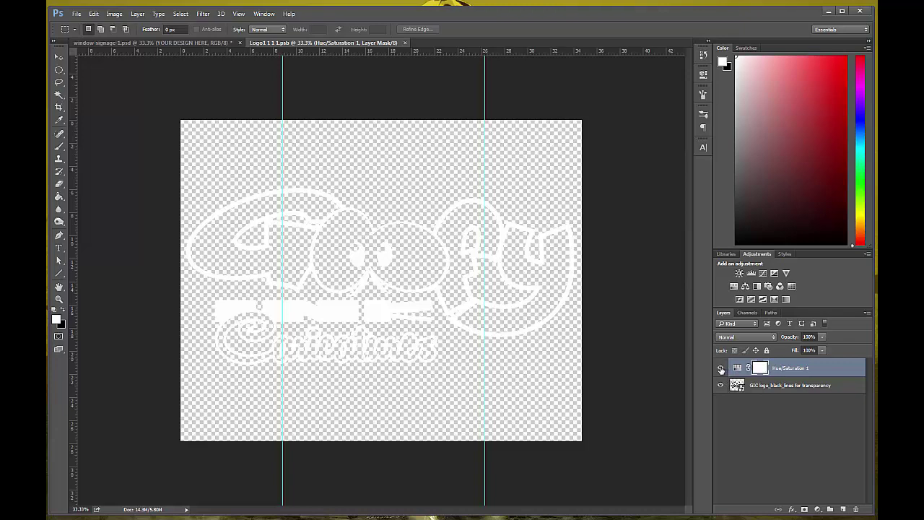
- In the smart object, hide the Hue/Saturation 1 and black-line logo layers and place the GIC logo1 PDF embedded, cropped to its bounding box
{"action": "left_click", "coordinate": [721, 369]}
{"action": "left_click", "coordinate": [721, 386]}
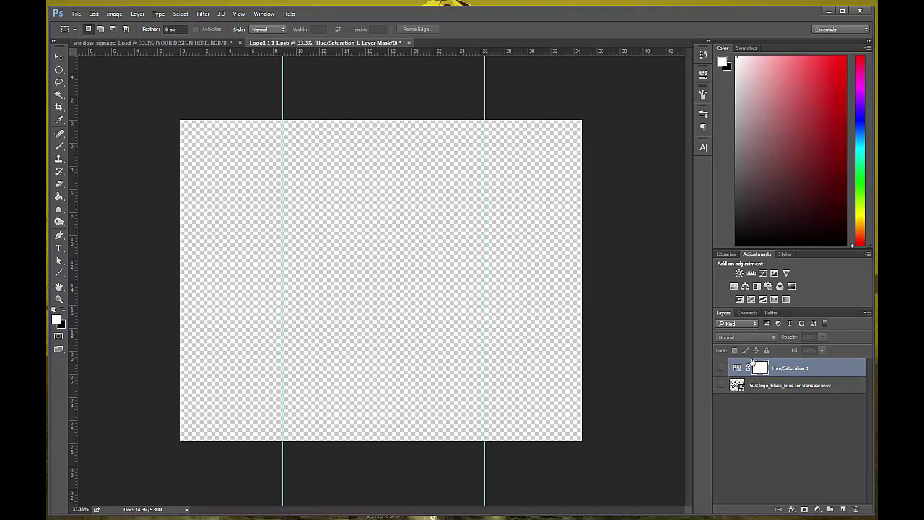
{"action": "left_click", "coordinate": [75, 14]}
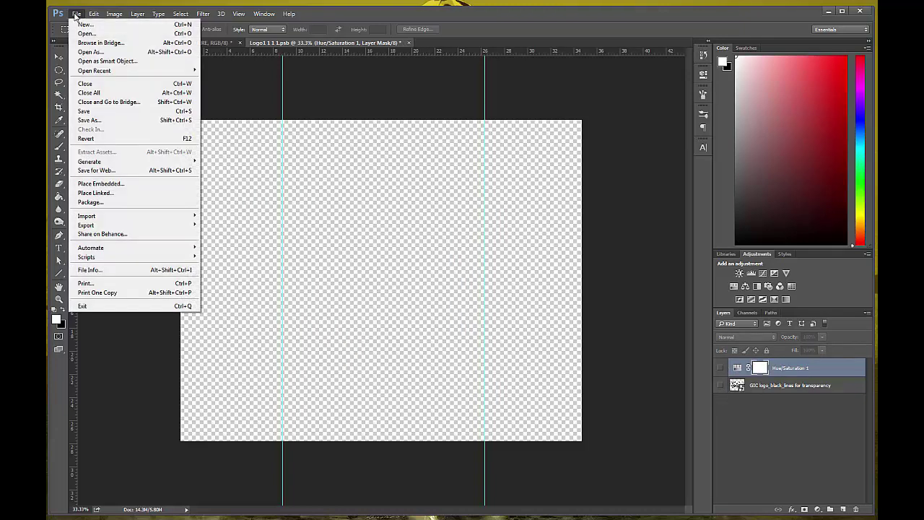
{"action": "left_click", "coordinate": [101, 183]}
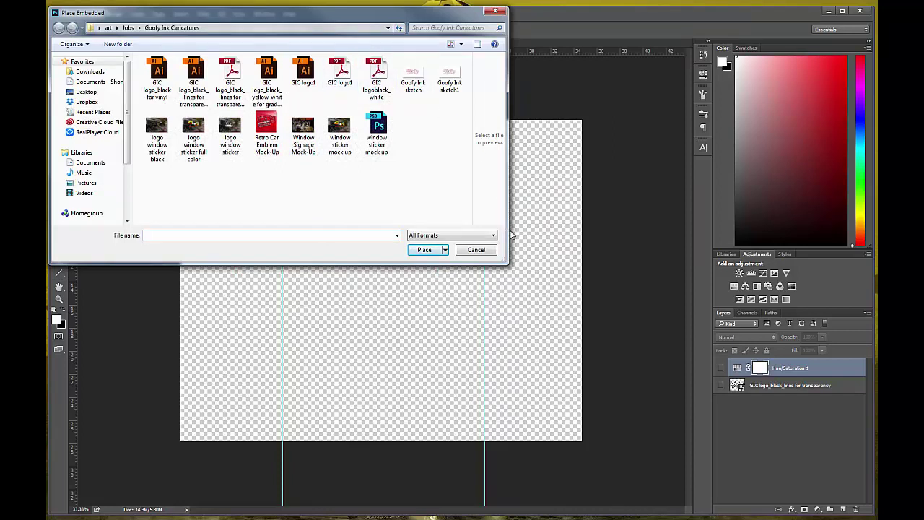
{"action": "left_click_drag", "start_coordinate": [508, 230], "coordinate": [652, 241]}
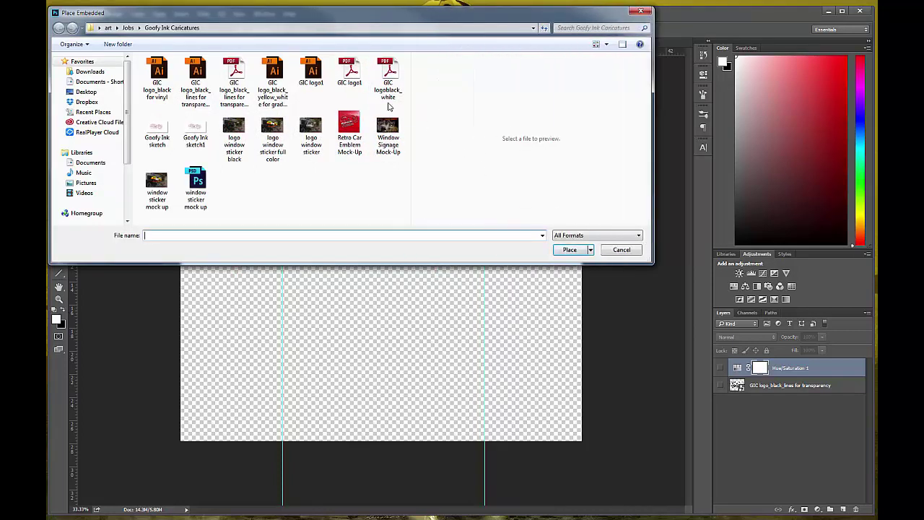
{"action": "left_click", "coordinate": [352, 76]}
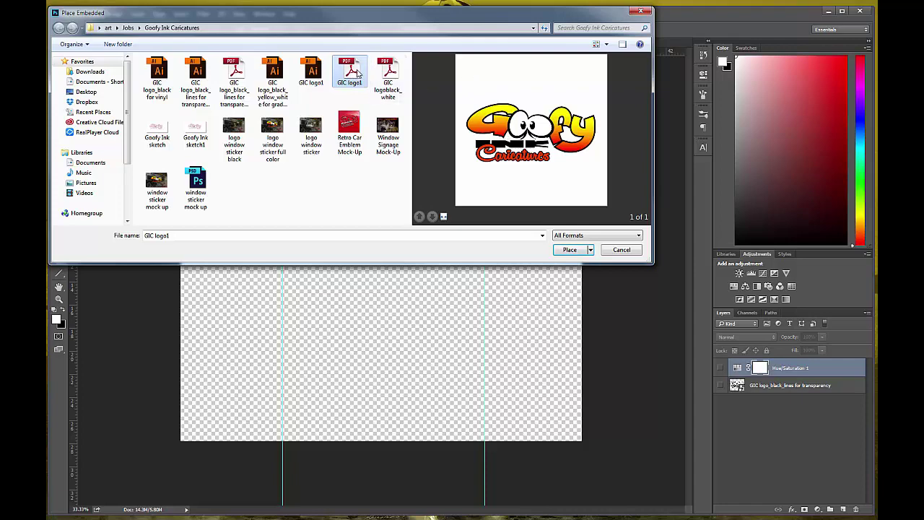
{"action": "left_click", "coordinate": [569, 249]}
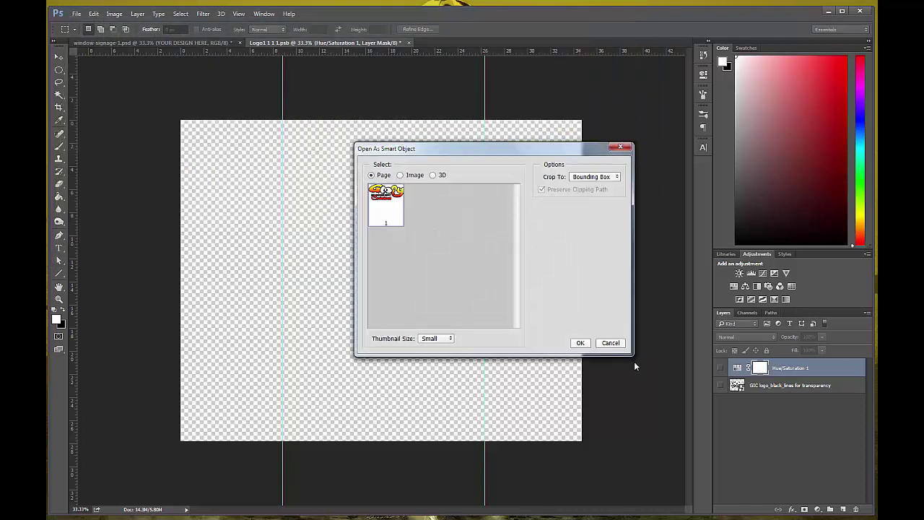
{"action": "left_click", "coordinate": [580, 343]}
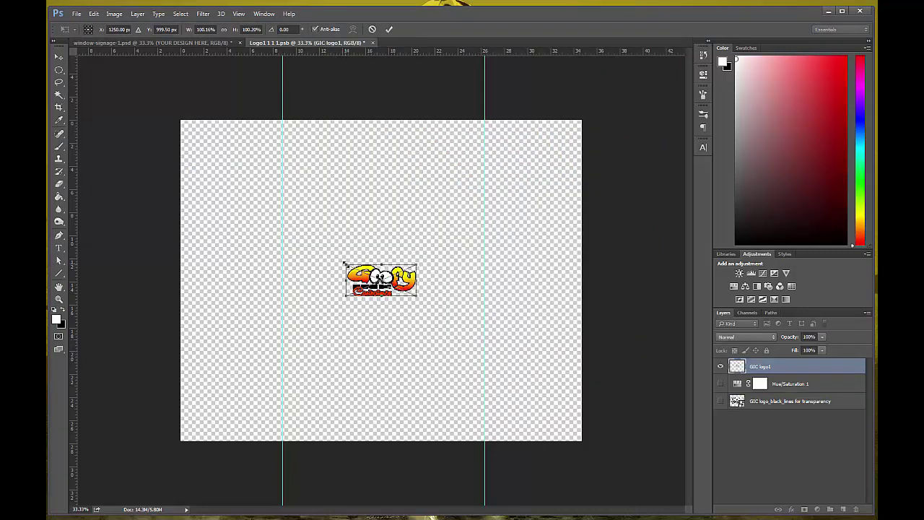
- Enlarge the placed full-colour logo to about 565%, position it roughly centred across the canvas, and commit the transform
{"action": "left_click_drag", "start_coordinate": [344, 264], "coordinate": [85, 146]}
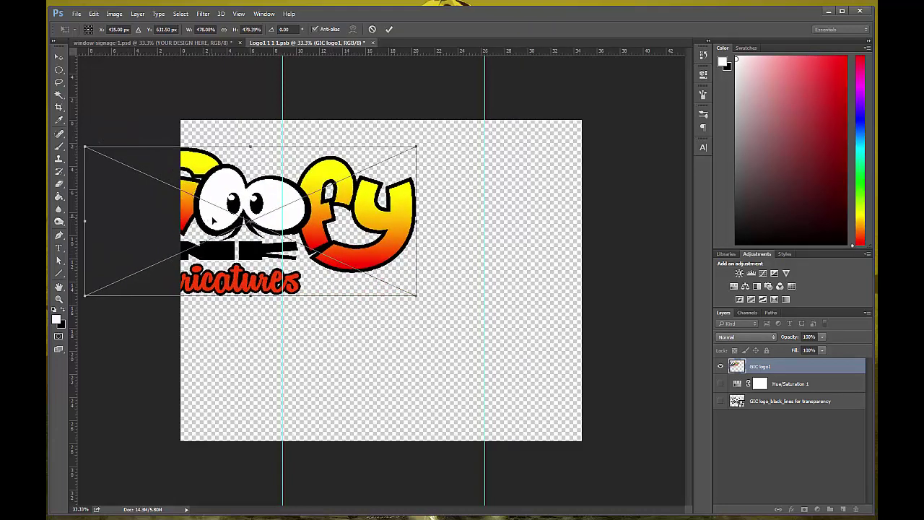
{"action": "left_click_drag", "start_coordinate": [214, 221], "coordinate": [341, 265]}
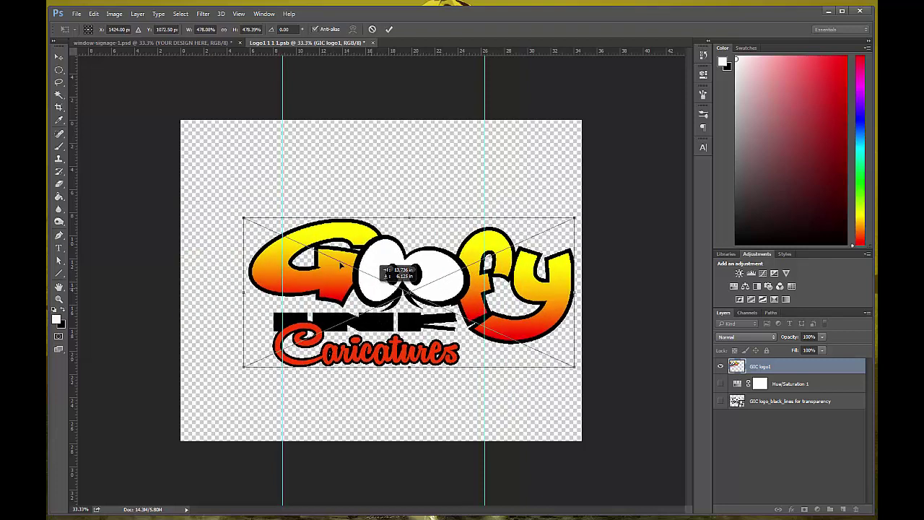
{"action": "left_click_drag", "start_coordinate": [244, 216], "coordinate": [184, 189]}
{"action": "left_click_drag", "start_coordinate": [225, 255], "coordinate": [224, 250]}
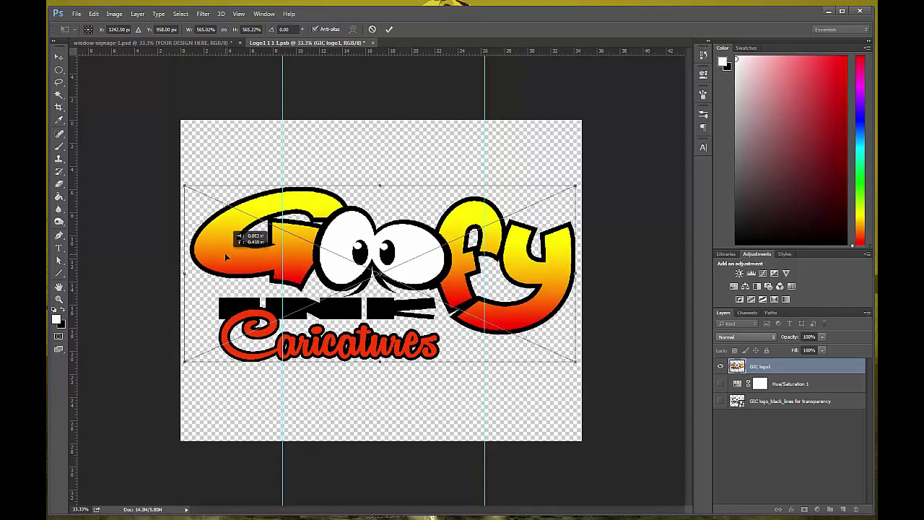
{"action": "left_click", "coordinate": [388, 29]}
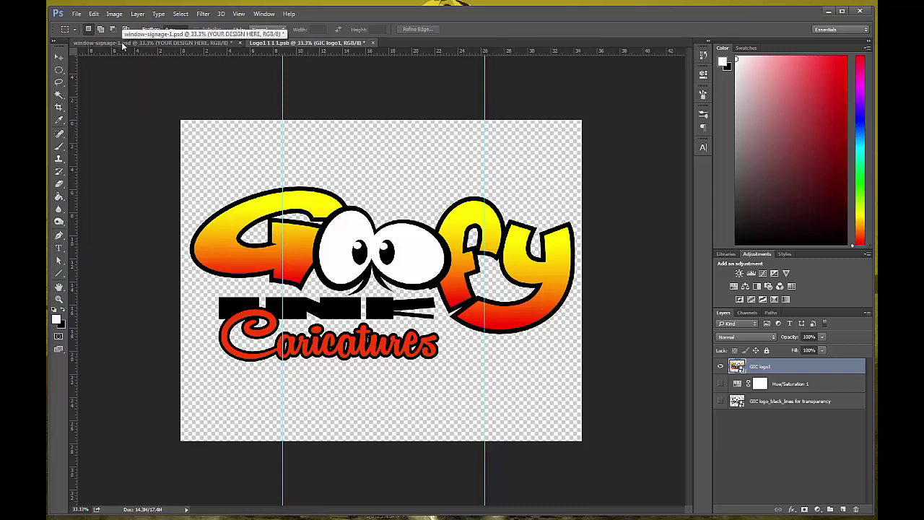
- Save the smart object with the full-colour GIC logo1 so the mockup updates, and switch back to window-signage-1.psd
{"action": "left_click", "coordinate": [144, 44]}
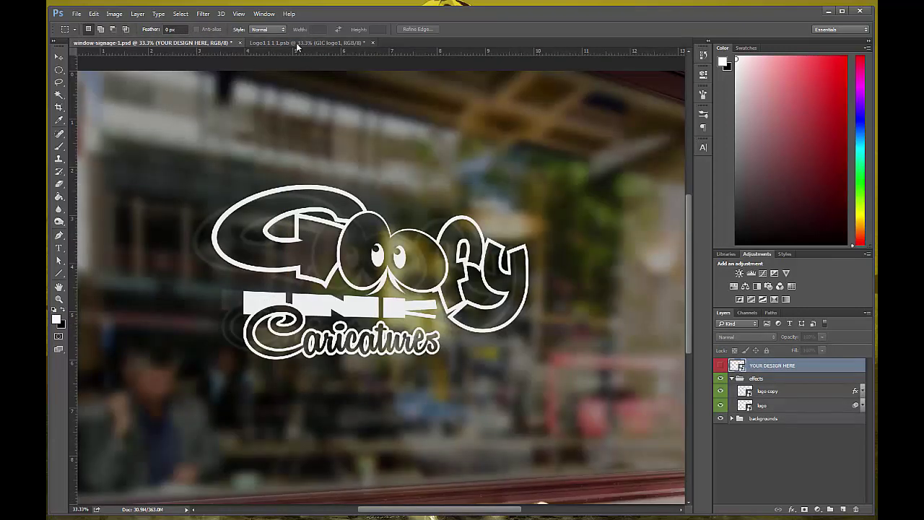
{"action": "left_click", "coordinate": [275, 42]}
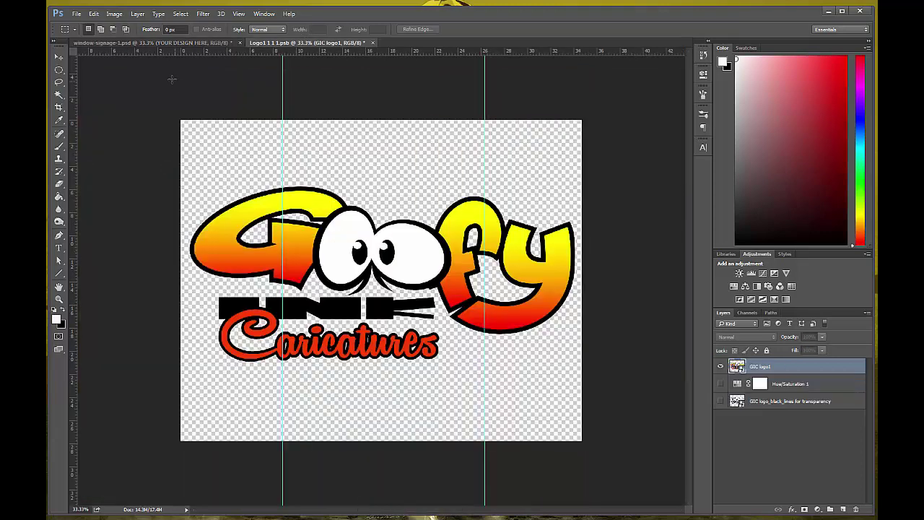
{"action": "left_click", "coordinate": [77, 14]}
{"action": "left_click", "coordinate": [84, 110]}
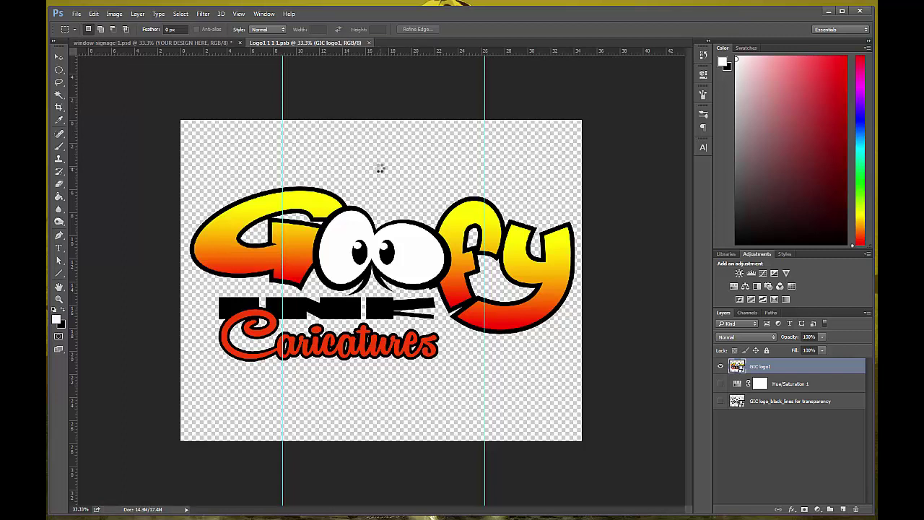
{"action": "left_click", "coordinate": [187, 45]}
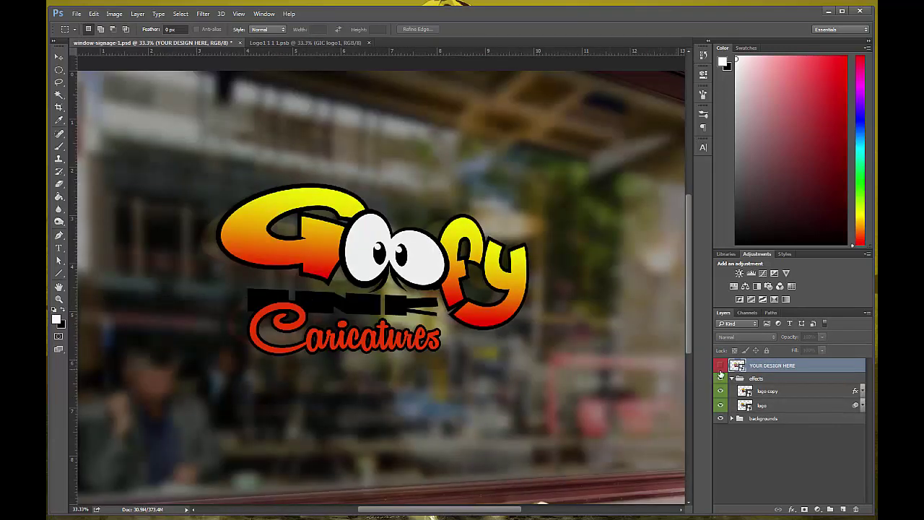
- Check what the backgrounds group contributes by hiding and reshowing it, and expand it to list its background layers
{"action": "left_click", "coordinate": [721, 419]}
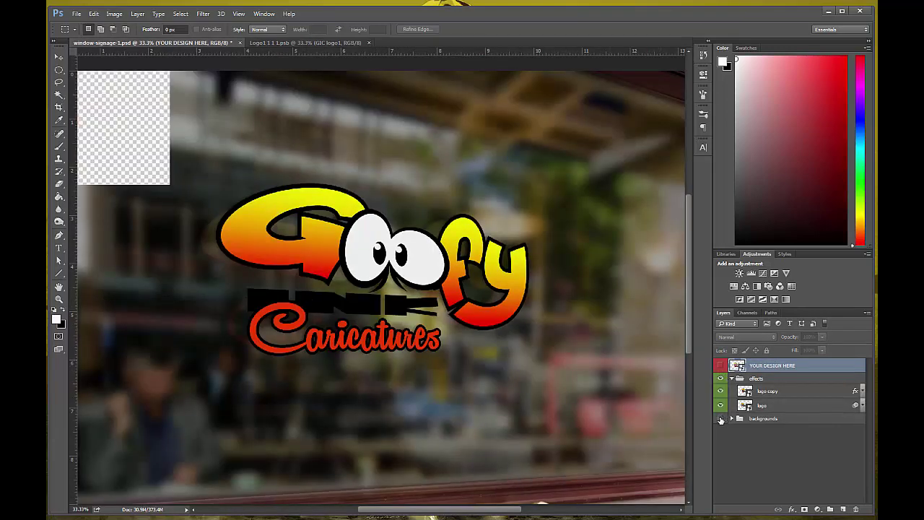
{"action": "left_click", "coordinate": [721, 419]}
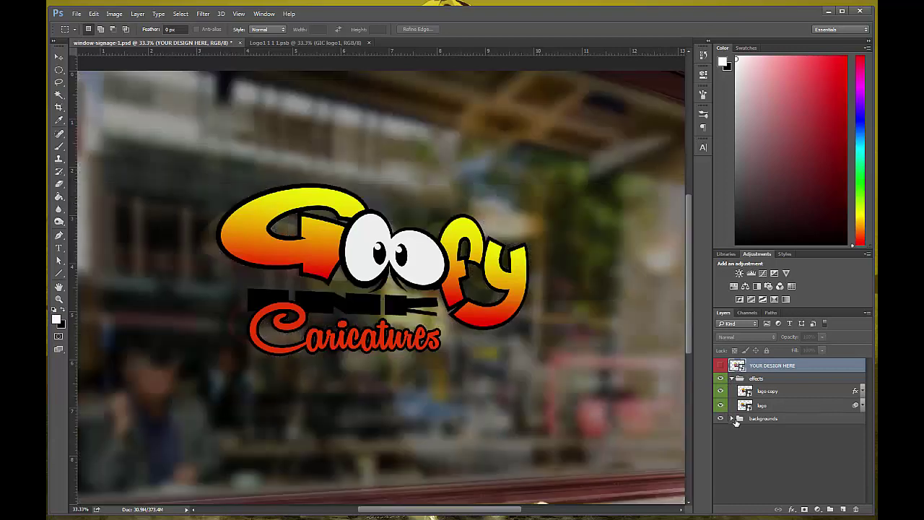
{"action": "left_click", "coordinate": [731, 419]}
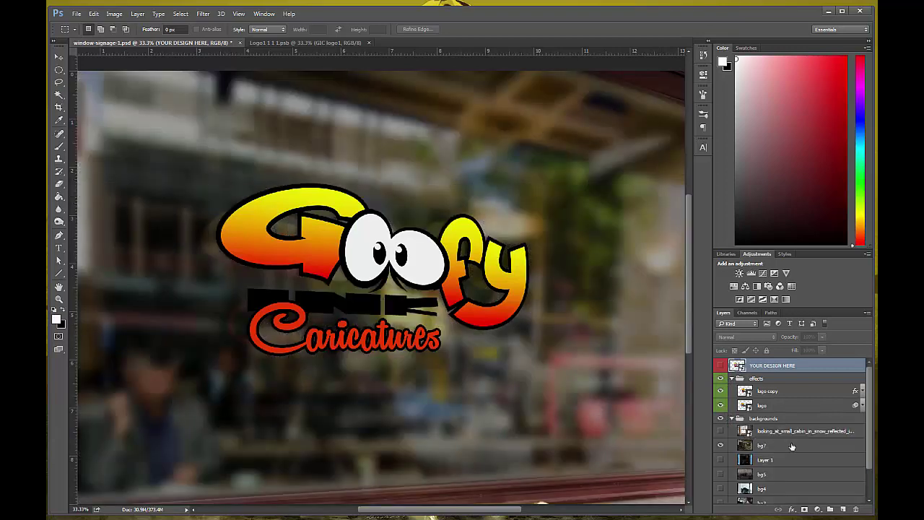
{"action": "scroll", "coordinate": [791, 442], "scroll_direction": "down", "scroll_amount": 2}
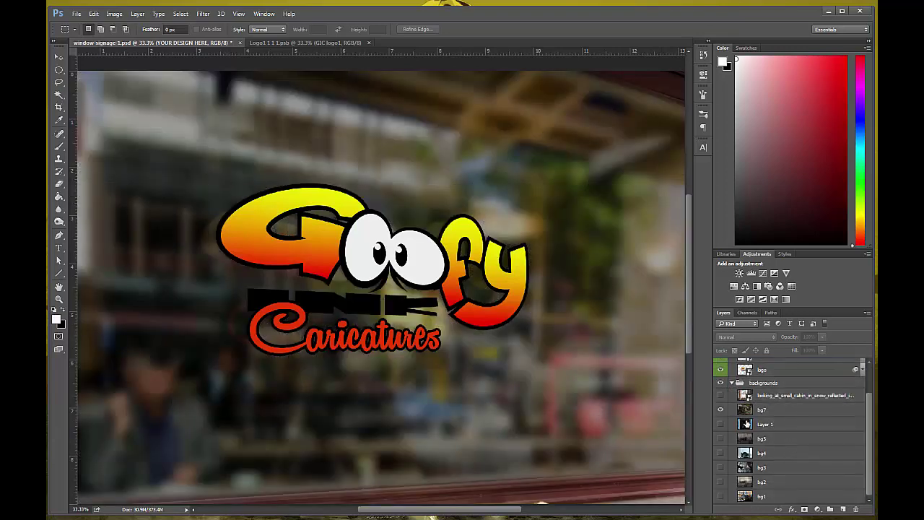
- Preview the logo over the snowy cabin window background, and hide that layer again
{"action": "left_click", "coordinate": [721, 395]}
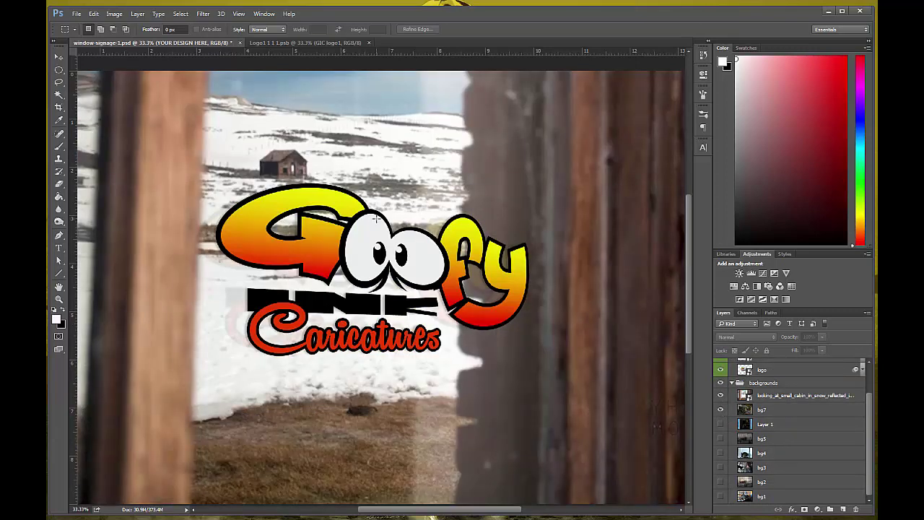
{"action": "key", "text": "ctrl+minus"}
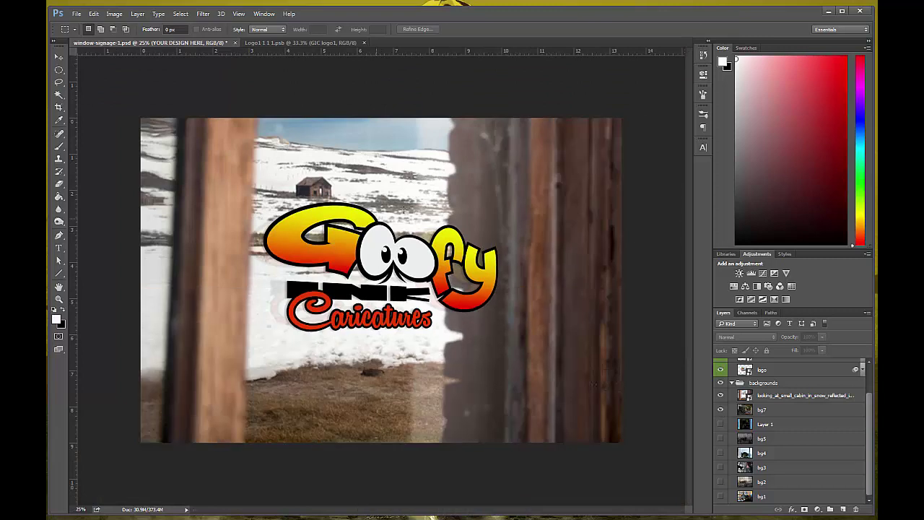
{"action": "left_click", "coordinate": [720, 395]}
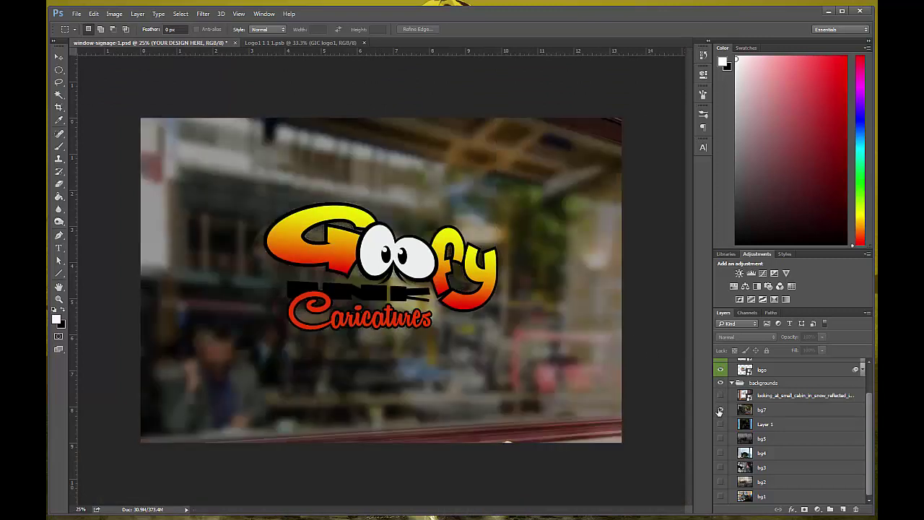
- Preview the logo over the Layer 1, bg5 and bg4 backgrounds in turn, hiding bg7 and each previous background
{"action": "left_click", "coordinate": [720, 424]}
{"action": "left_click", "coordinate": [720, 410]}
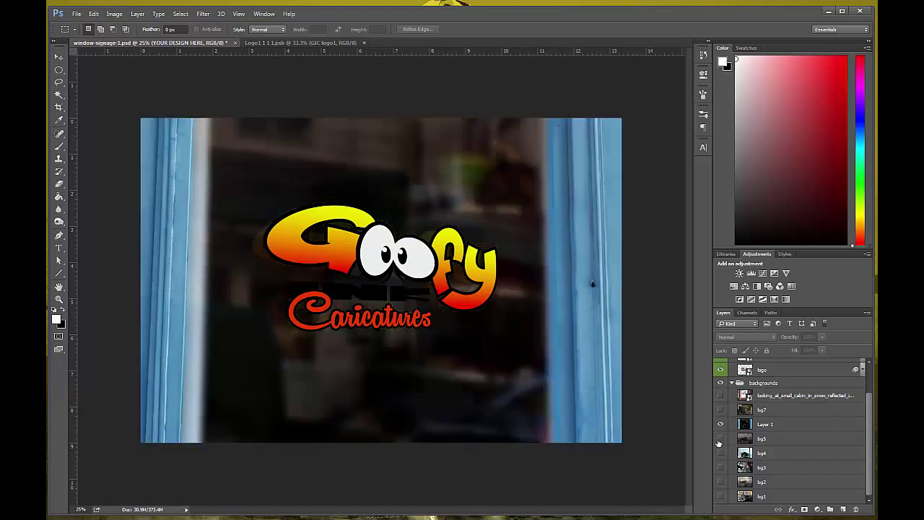
{"action": "left_click", "coordinate": [720, 426]}
{"action": "left_click", "coordinate": [720, 437]}
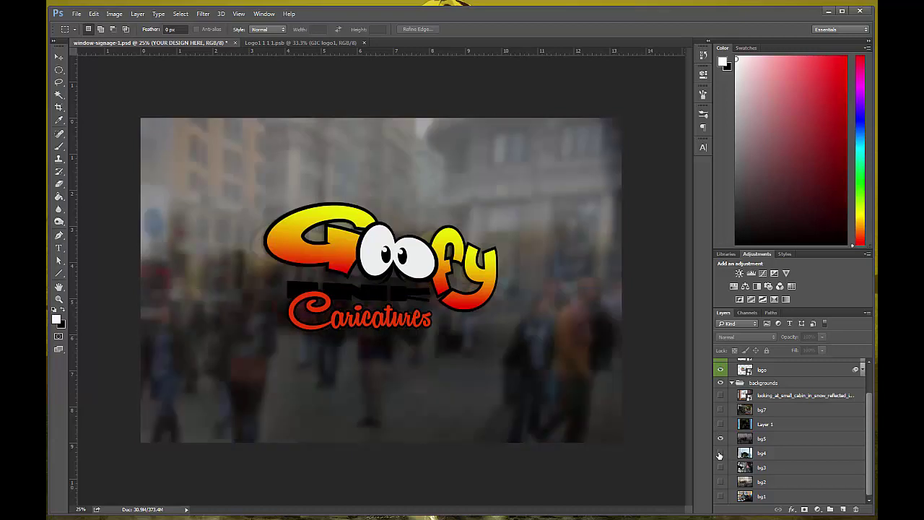
{"action": "left_click", "coordinate": [720, 454]}
{"action": "left_click", "coordinate": [720, 438]}
- Preview the bg3, bg2 and bg1 backgrounds in turn, and make the bg7 background visible again
{"action": "left_click", "coordinate": [720, 467]}
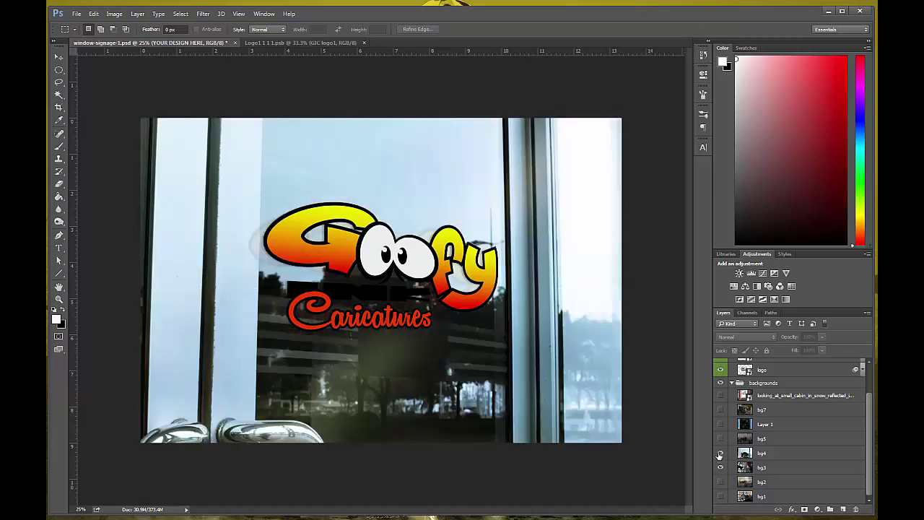
{"action": "left_click", "coordinate": [720, 452]}
{"action": "left_click", "coordinate": [720, 482]}
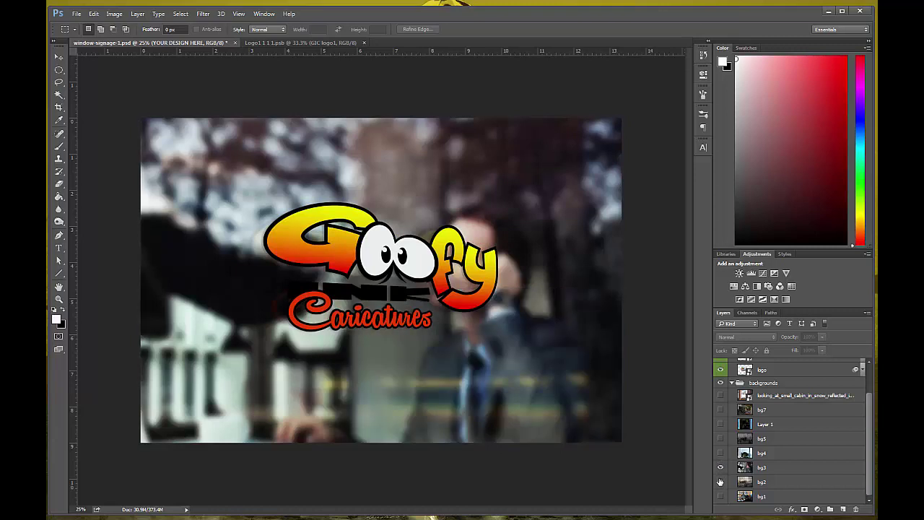
{"action": "left_click", "coordinate": [720, 468]}
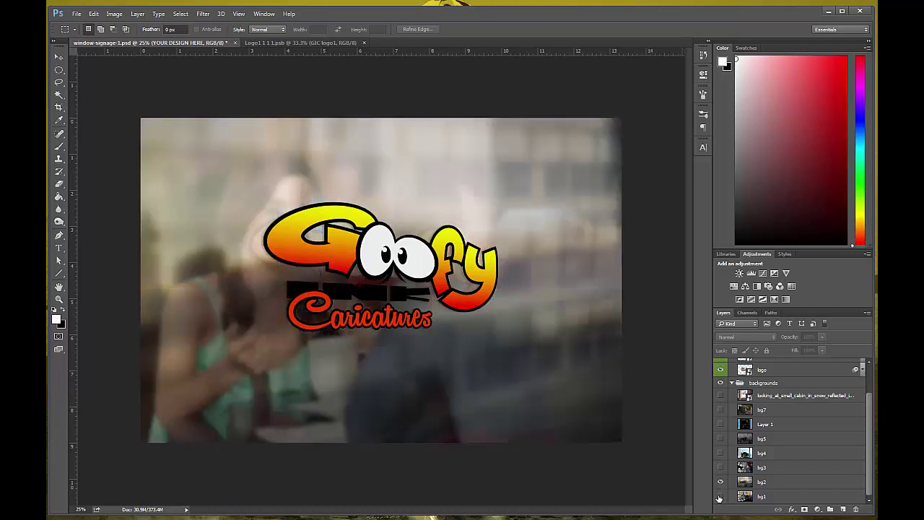
{"action": "left_click", "coordinate": [720, 497]}
{"action": "left_click", "coordinate": [720, 483]}
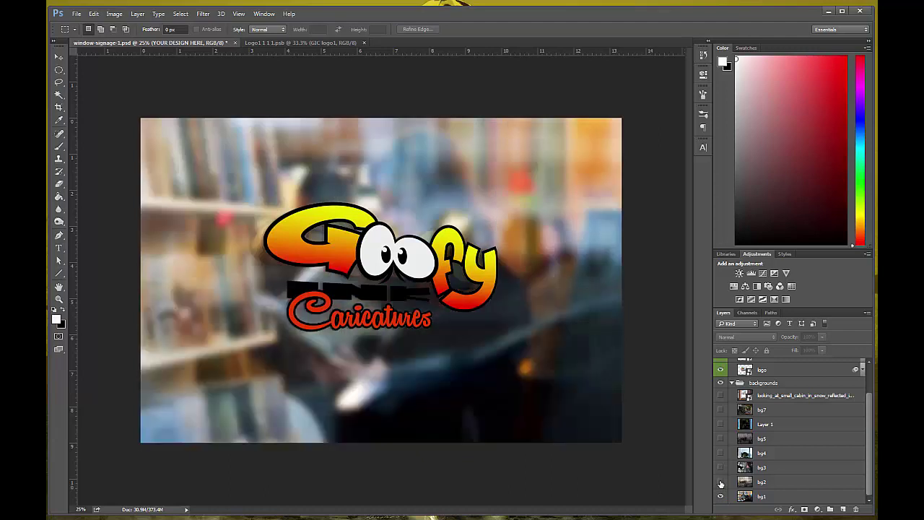
{"action": "left_click", "coordinate": [720, 411]}
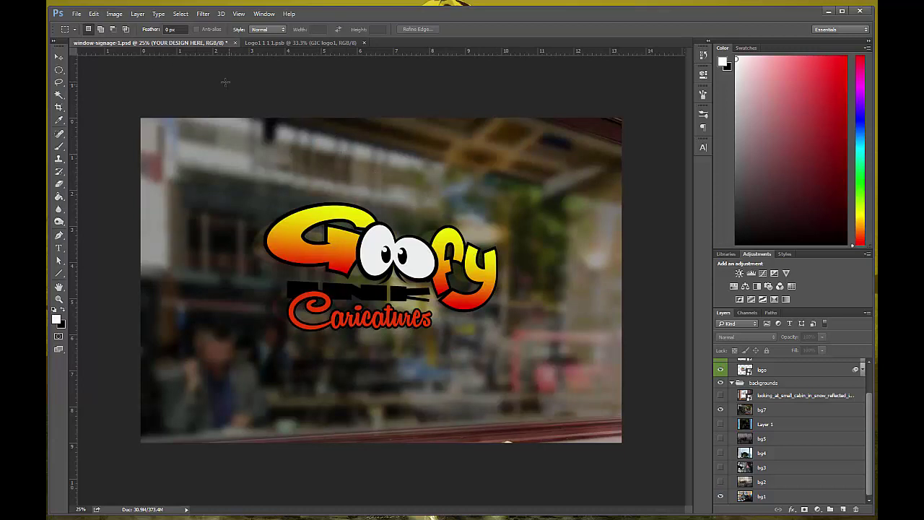
- Save a JPEG copy of the mockup to the Desktop as "goofy logo sticker mock up" at Maximum quality 12, Progressive with 3 scans
{"action": "left_click", "coordinate": [76, 14]}
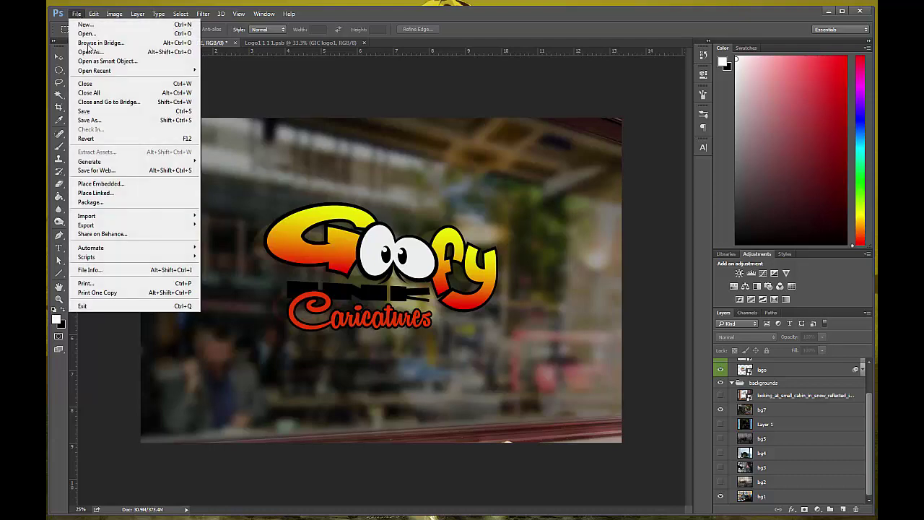
{"action": "left_click", "coordinate": [87, 120]}
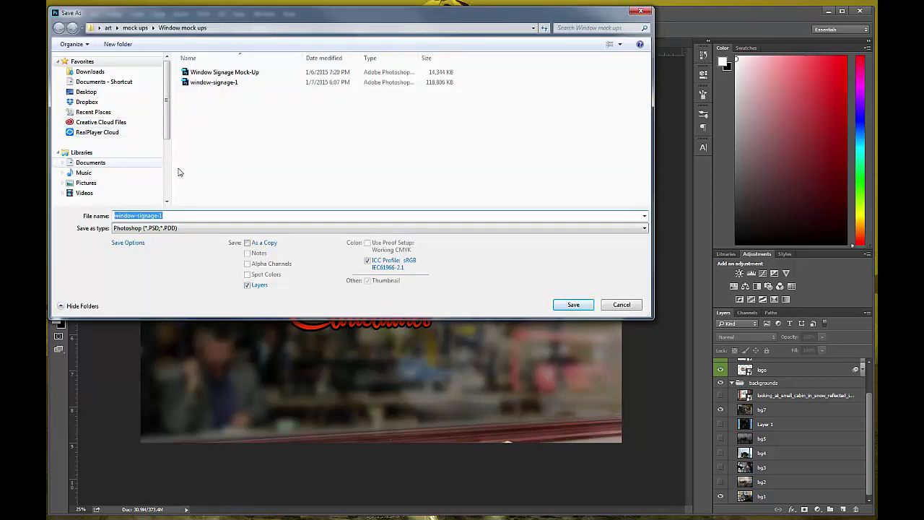
{"action": "left_click", "coordinate": [645, 230]}
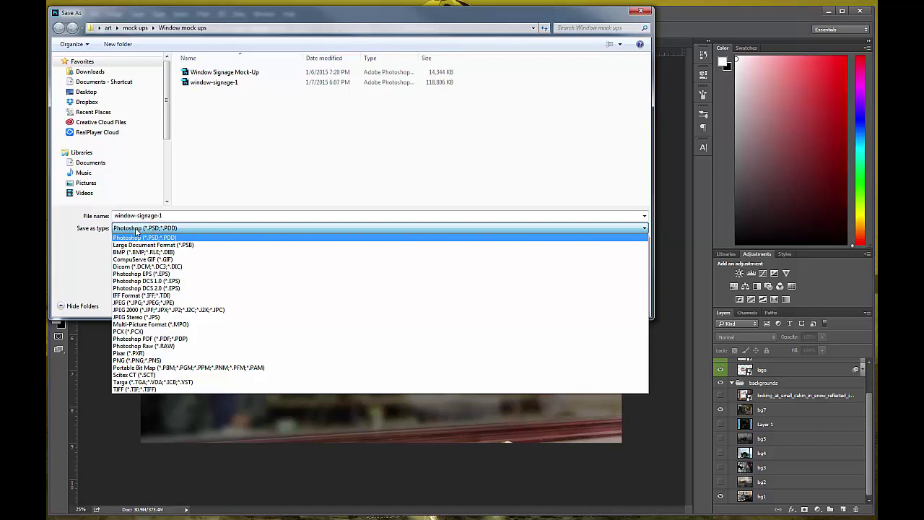
{"action": "left_click", "coordinate": [145, 303]}
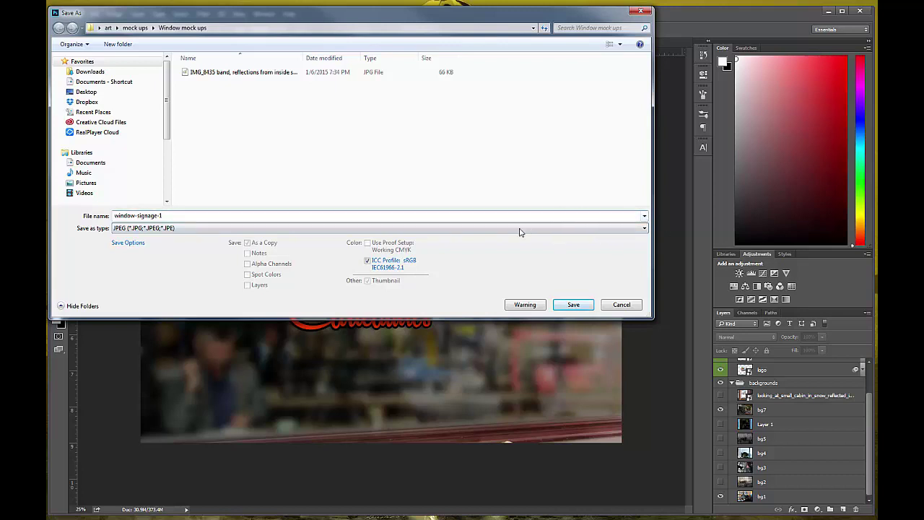
{"action": "left_click", "coordinate": [87, 92]}
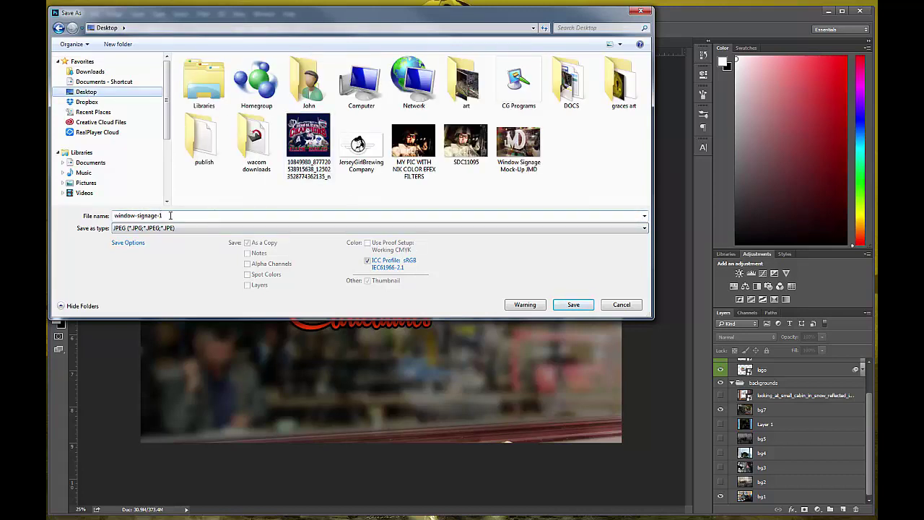
{"action": "double_click", "coordinate": [144, 215]}
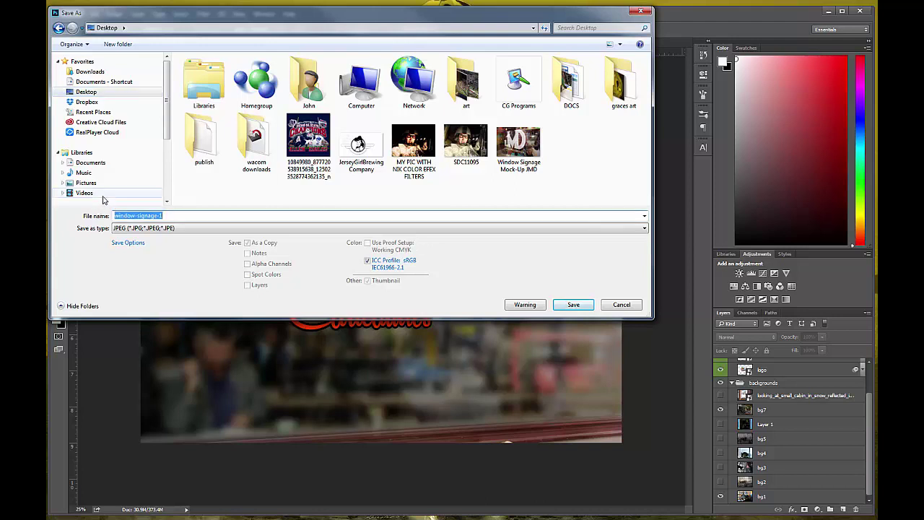
{"action": "type", "text": "goofy logo sticker mock up"}
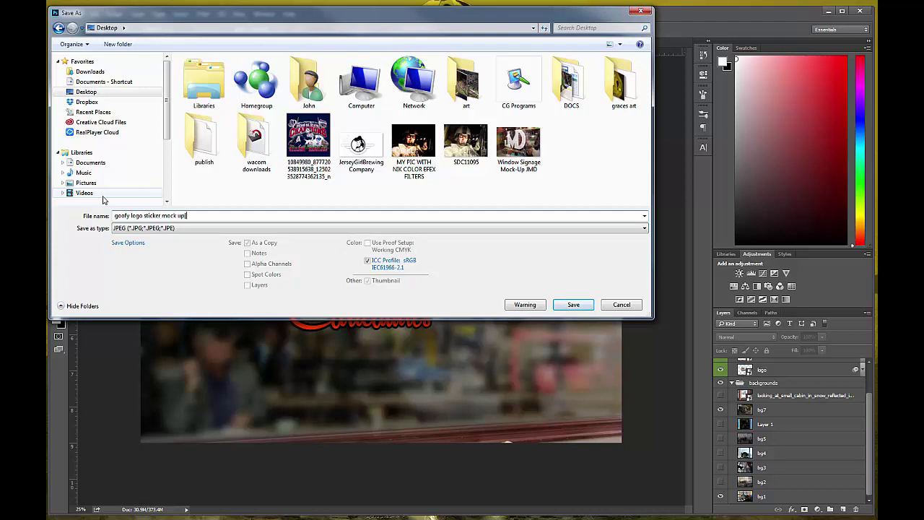
{"action": "left_click", "coordinate": [567, 305]}
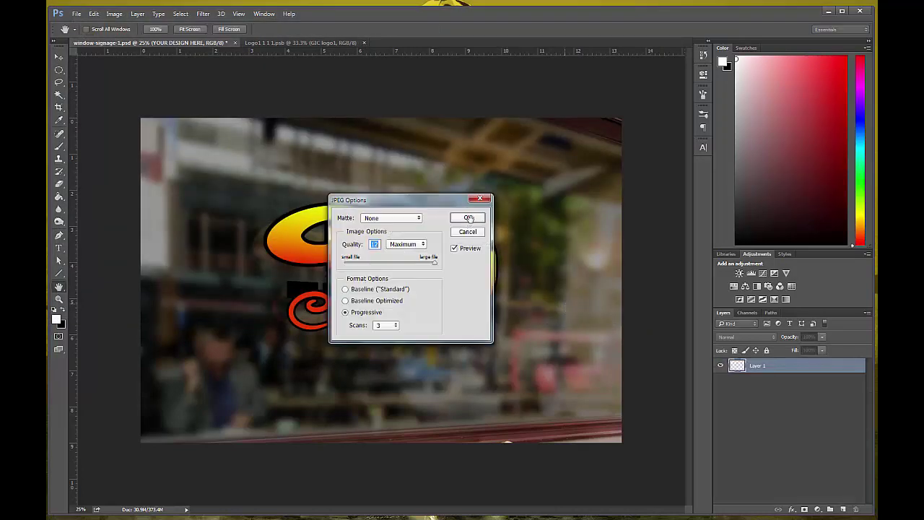
{"action": "left_click", "coordinate": [469, 218]}
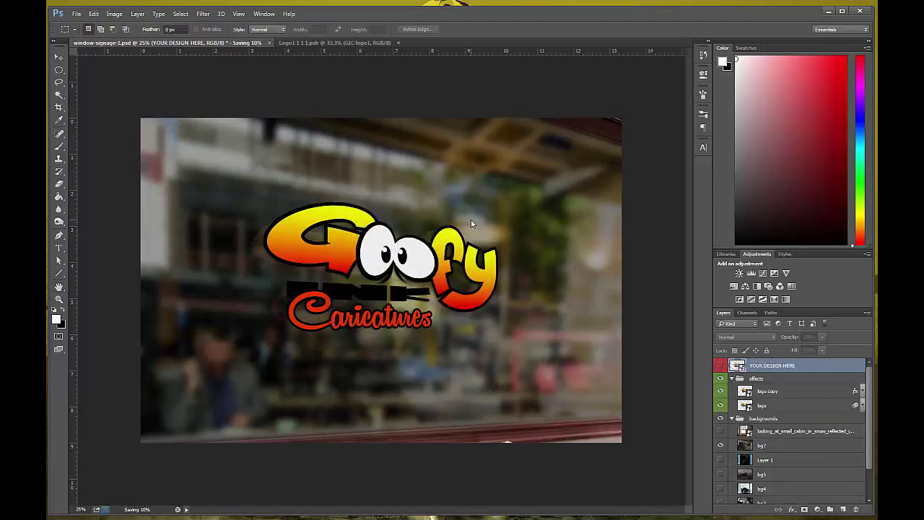